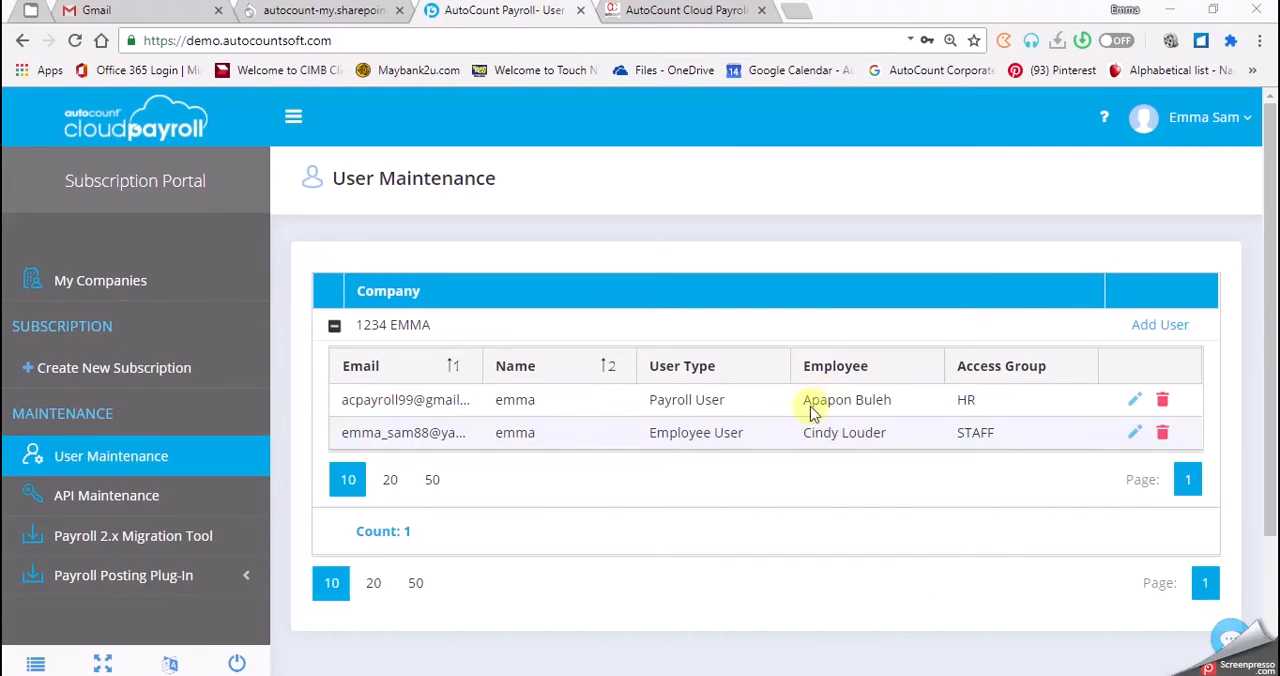
Open the existing company under the LEARNING ACCP subscription and go to its approval settings.
{"action": "left_click", "coordinate": [153, 290]}
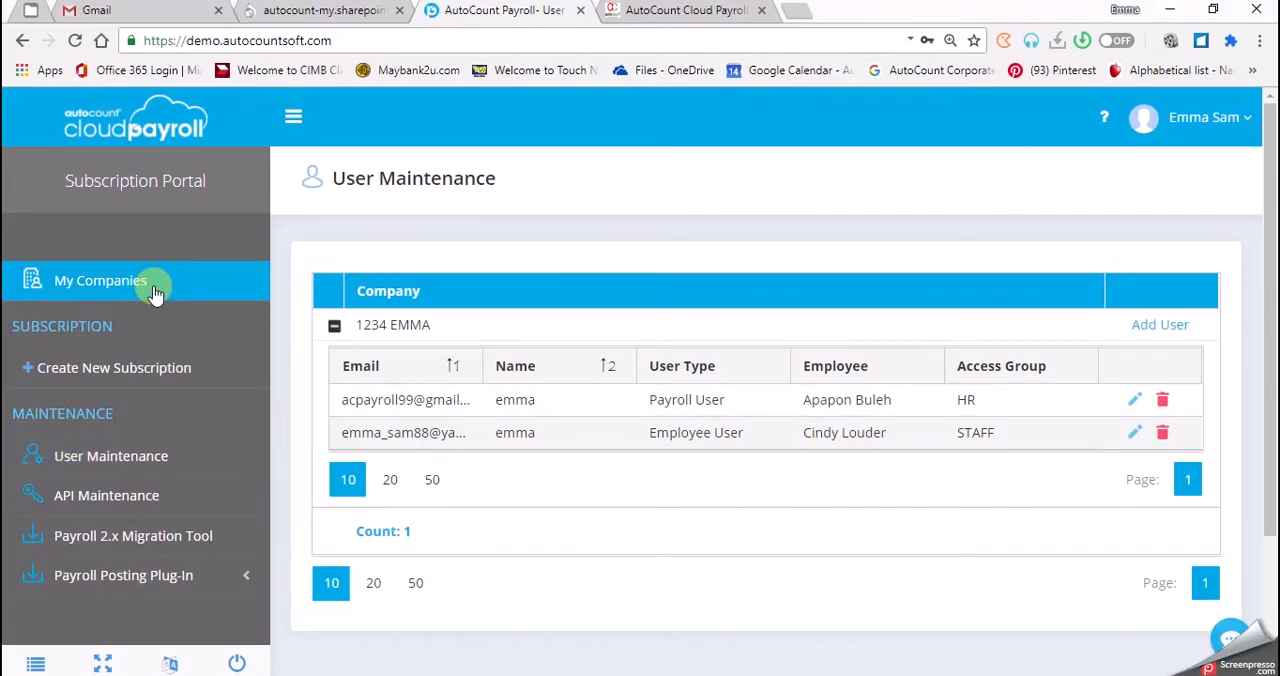
{"action": "scroll", "coordinate": [403, 558], "scroll_direction": "down", "scroll_amount": 1}
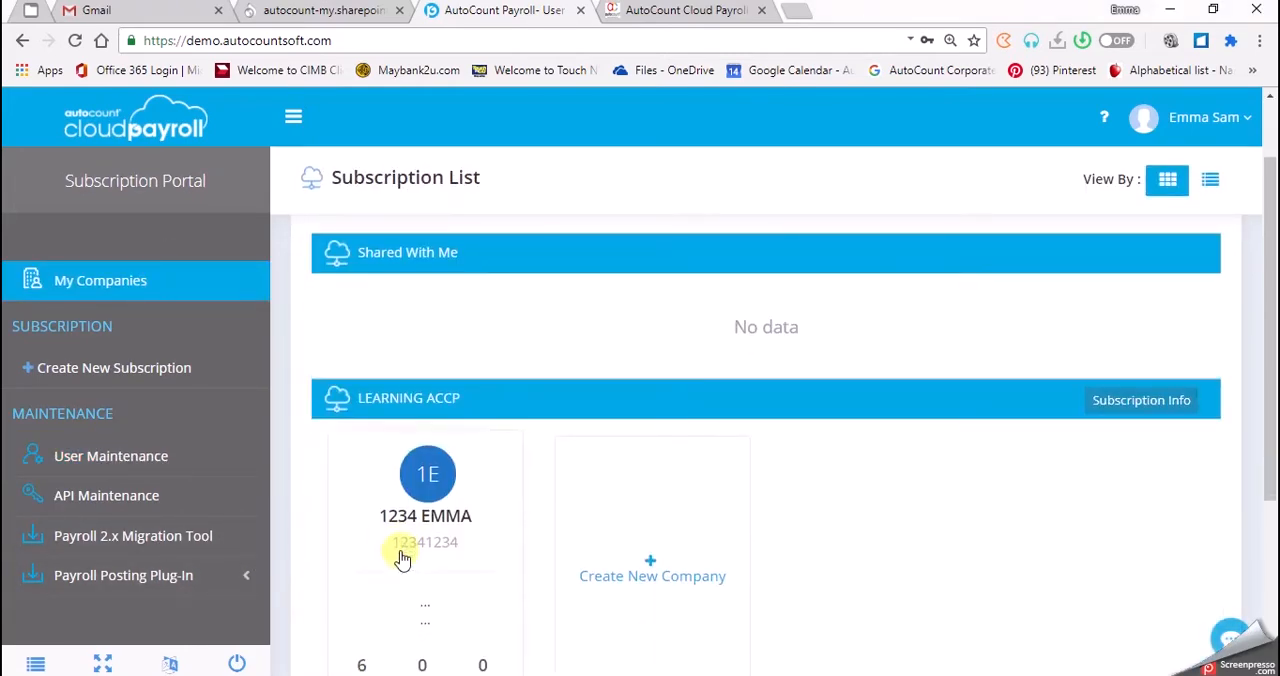
{"action": "left_click", "coordinate": [416, 539]}
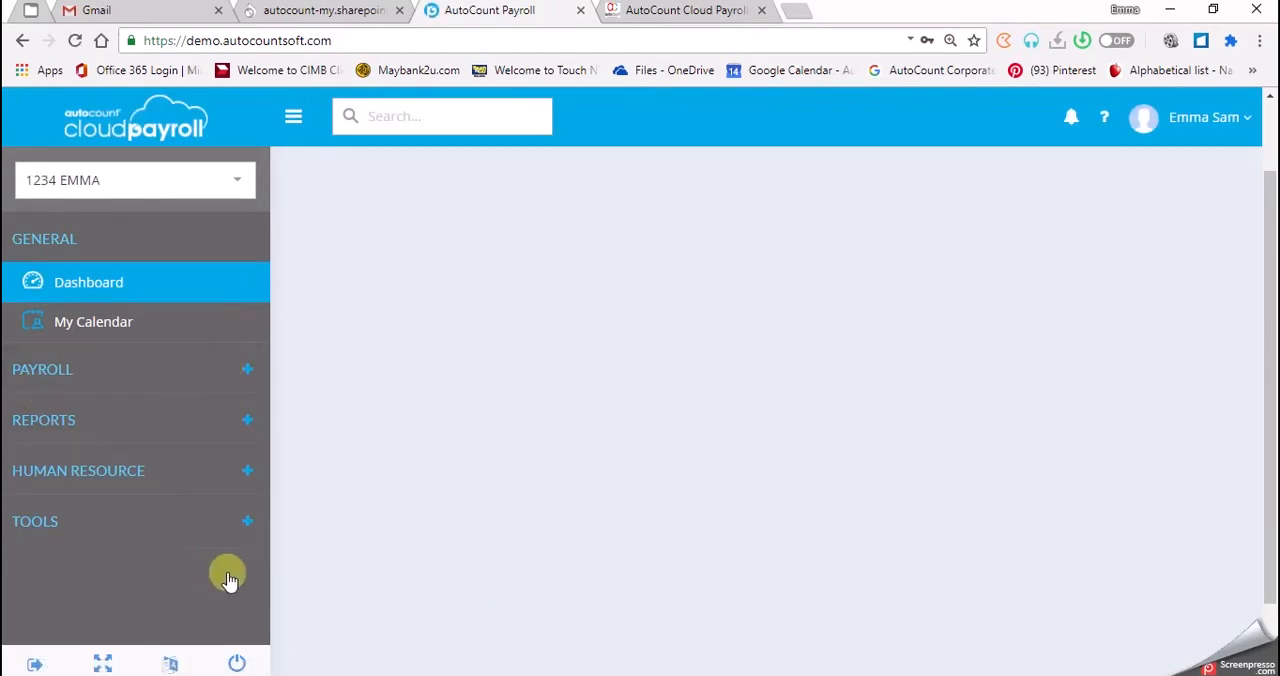
{"action": "left_click", "coordinate": [245, 524]}
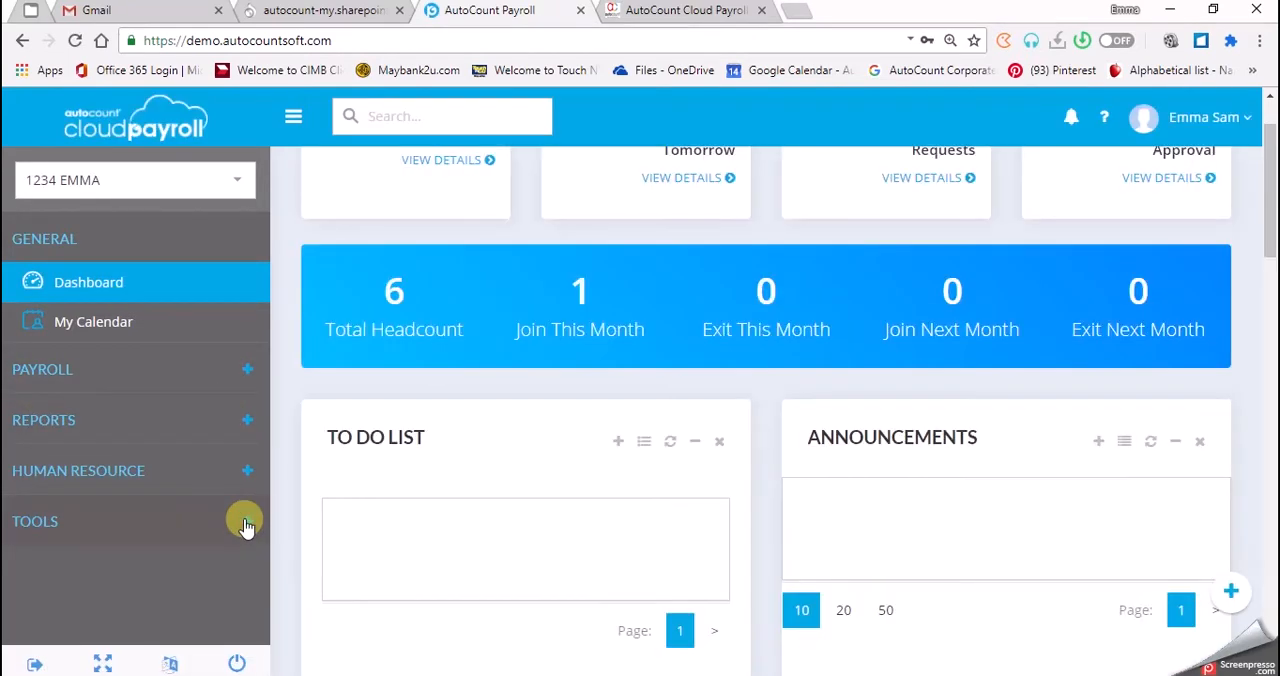
{"action": "left_click", "coordinate": [200, 539]}
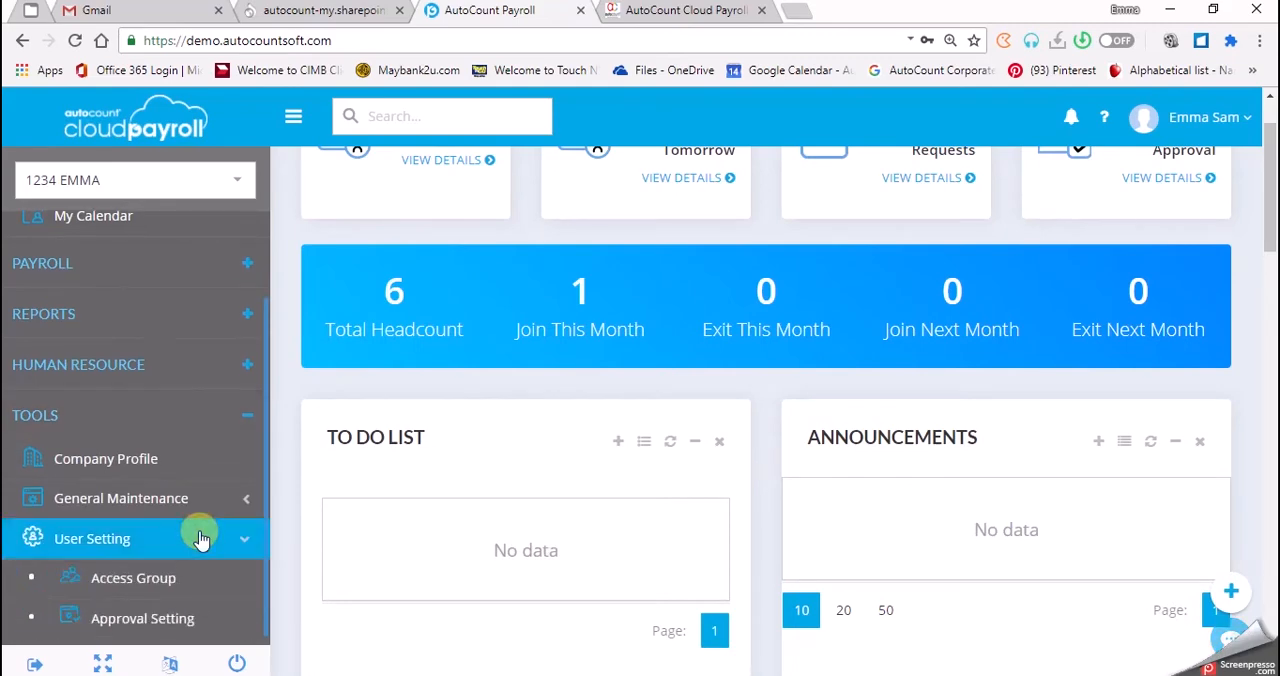
{"action": "left_click", "coordinate": [207, 513]}
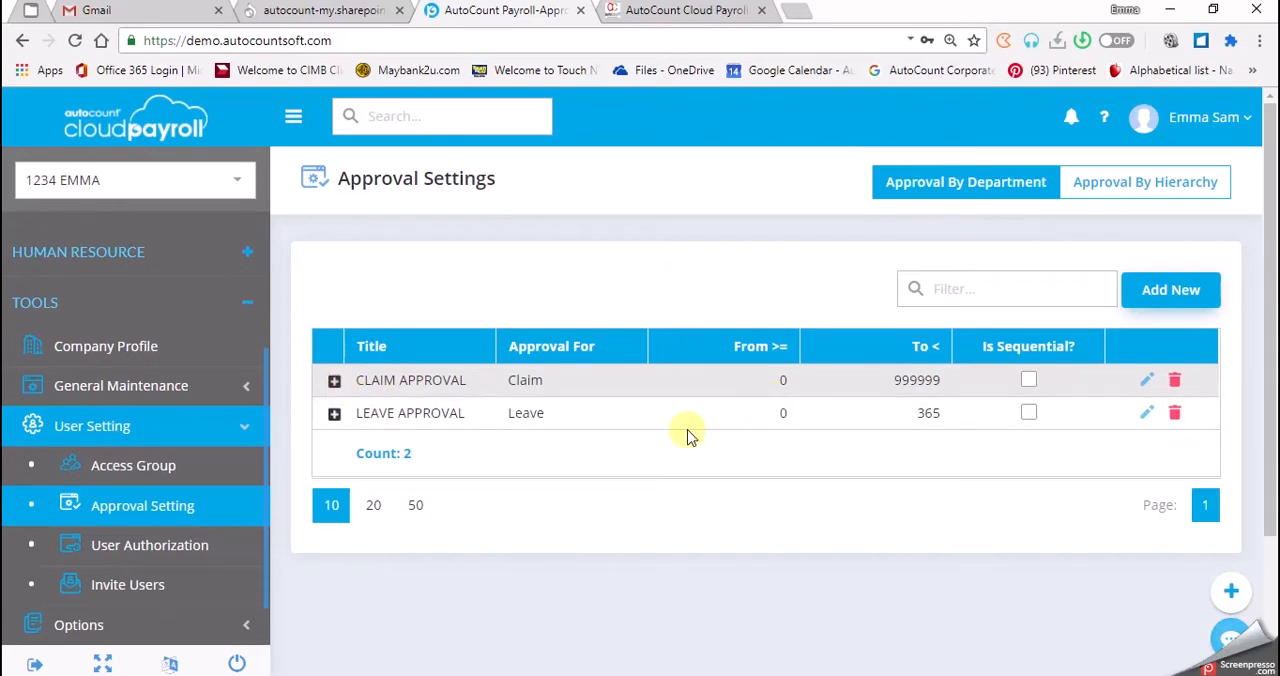
Edit the LEAVE APPROVAL group and change its title to OPE LEAVE.
{"action": "left_click", "coordinate": [1148, 414]}
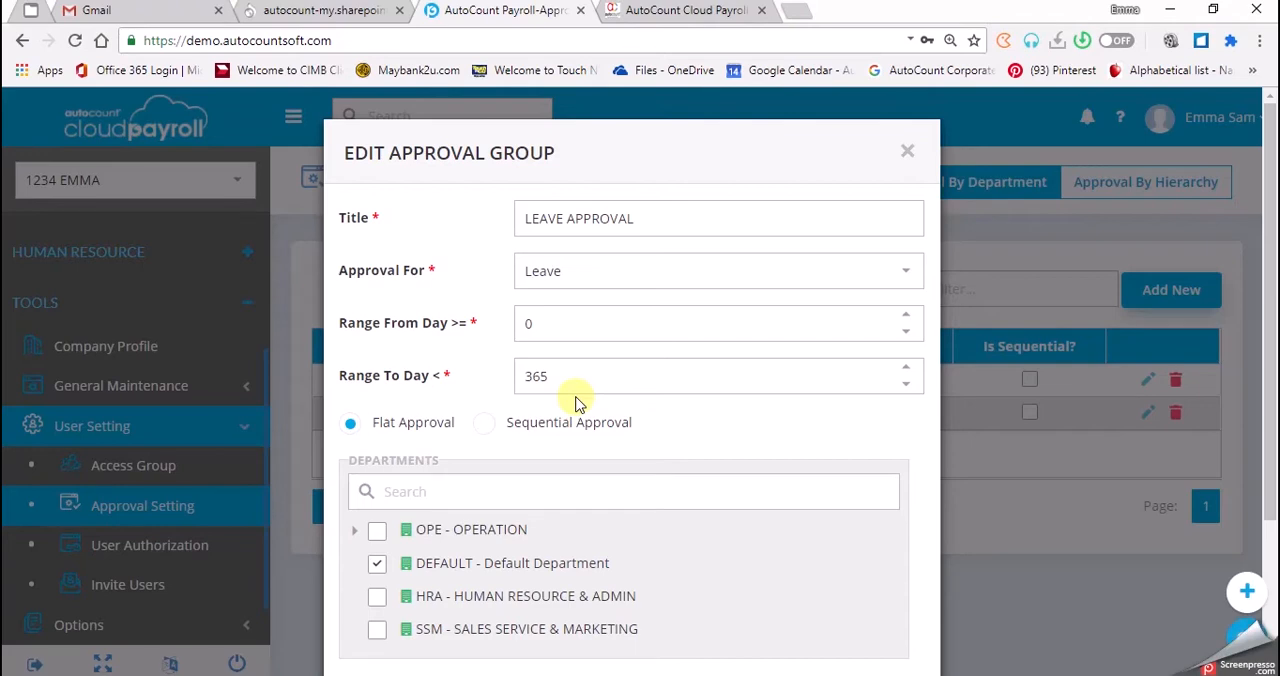
{"action": "left_click", "coordinate": [652, 212]}
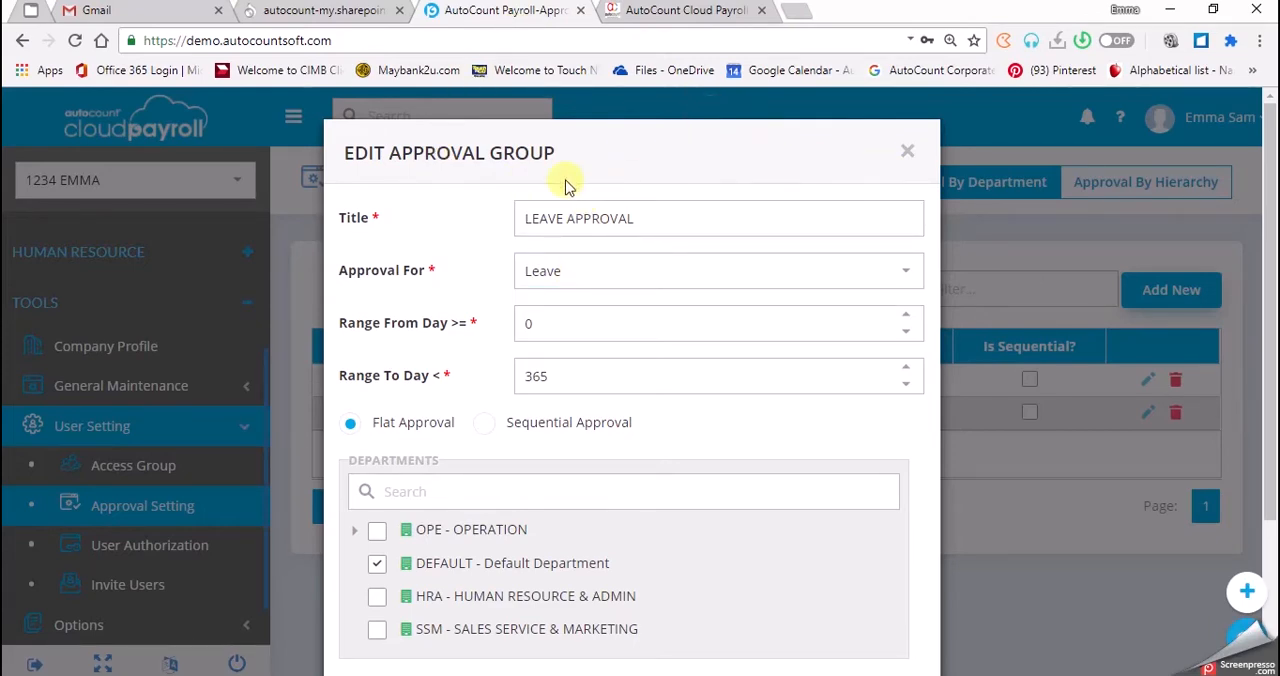
{"action": "double_click", "coordinate": [440, 163]}
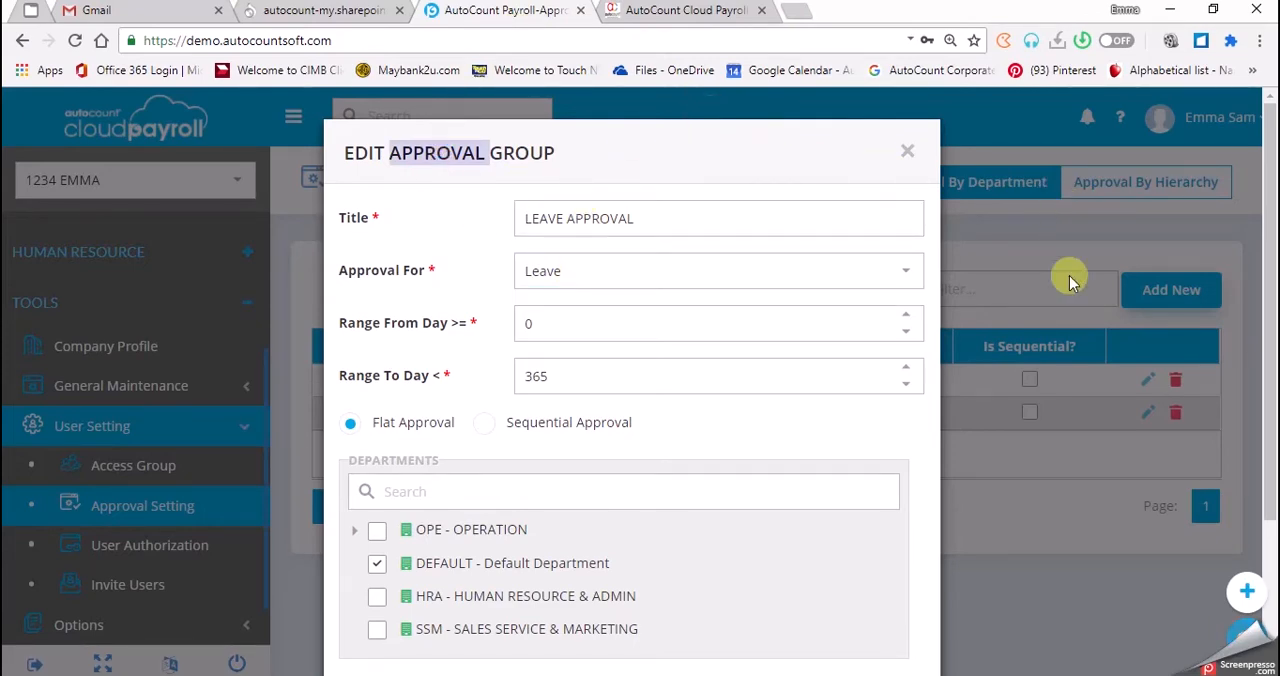
{"action": "left_click", "coordinate": [651, 218]}
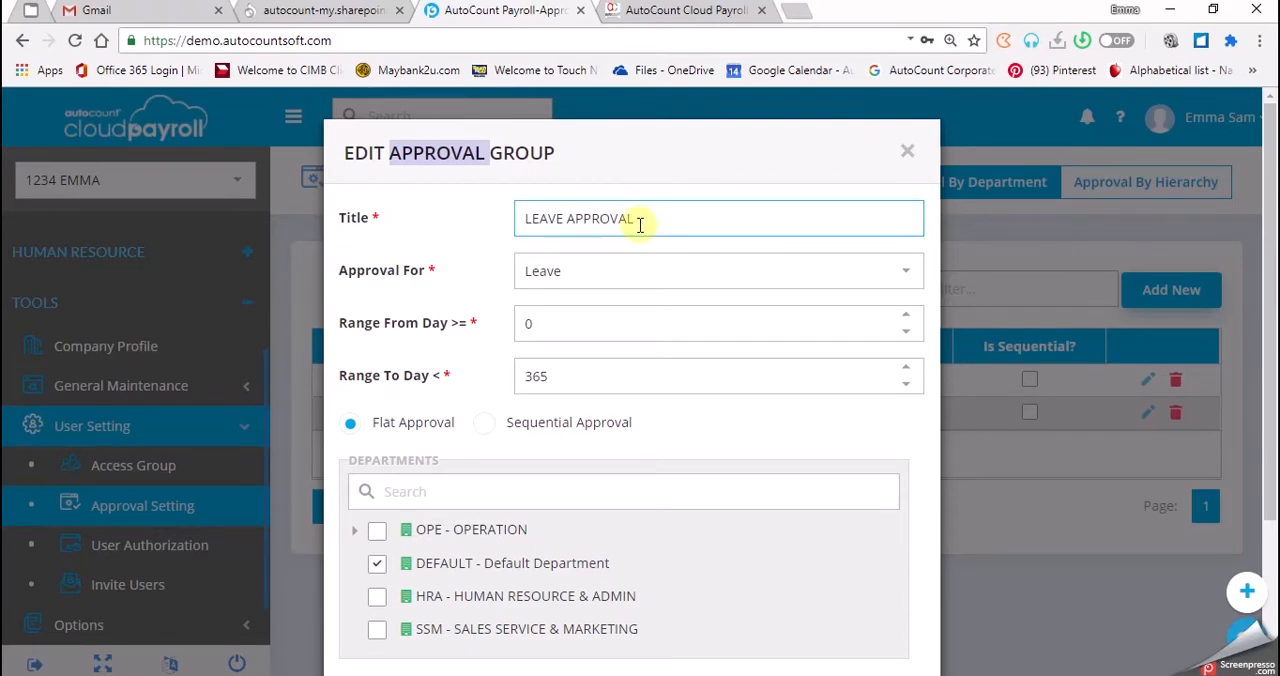
{"action": "left_click", "coordinate": [566, 218]}
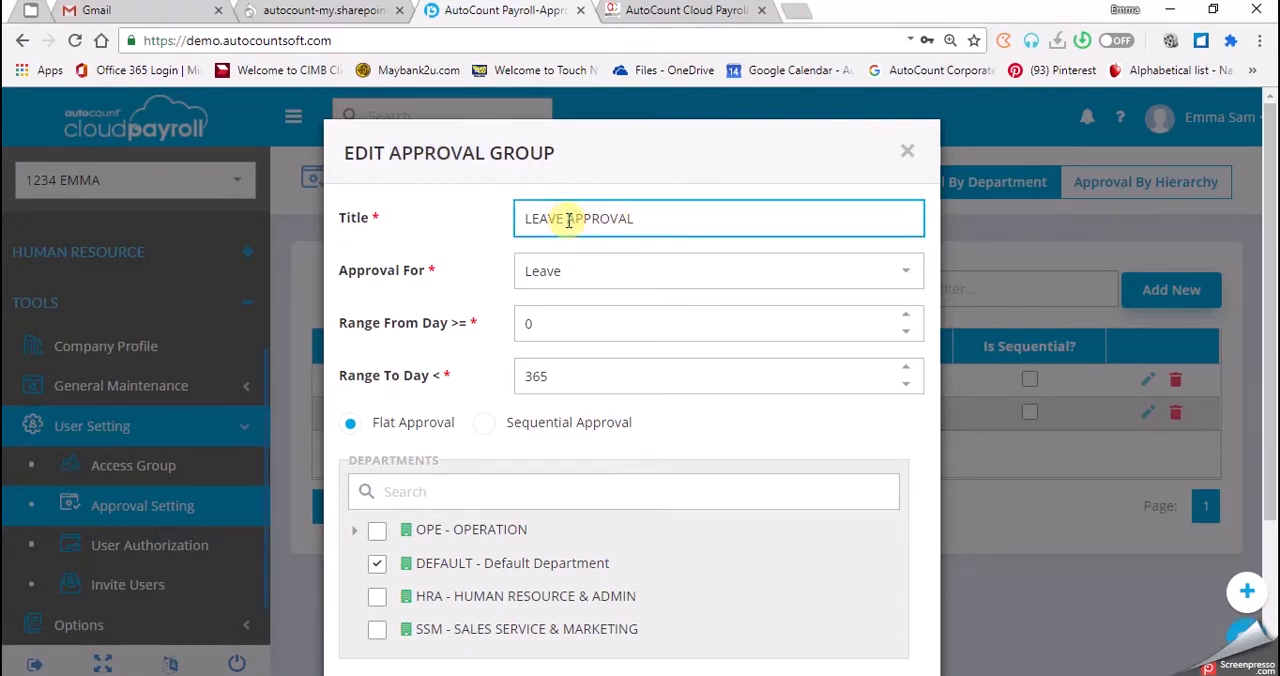
{"action": "left_click_drag", "start_coordinate": [640, 218], "coordinate": [570, 218]}
{"action": "key", "text": "BackSpace"}
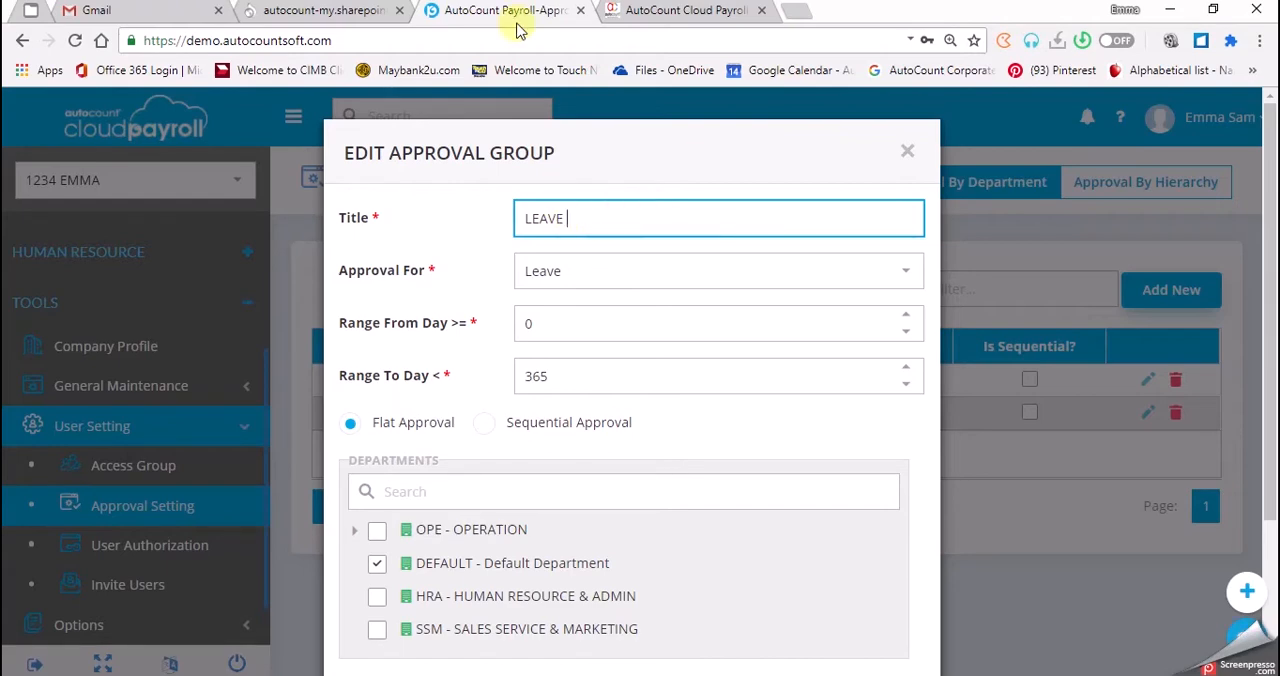
{"action": "left_click", "coordinate": [526, 228]}
{"action": "type", "text": "OPE"}
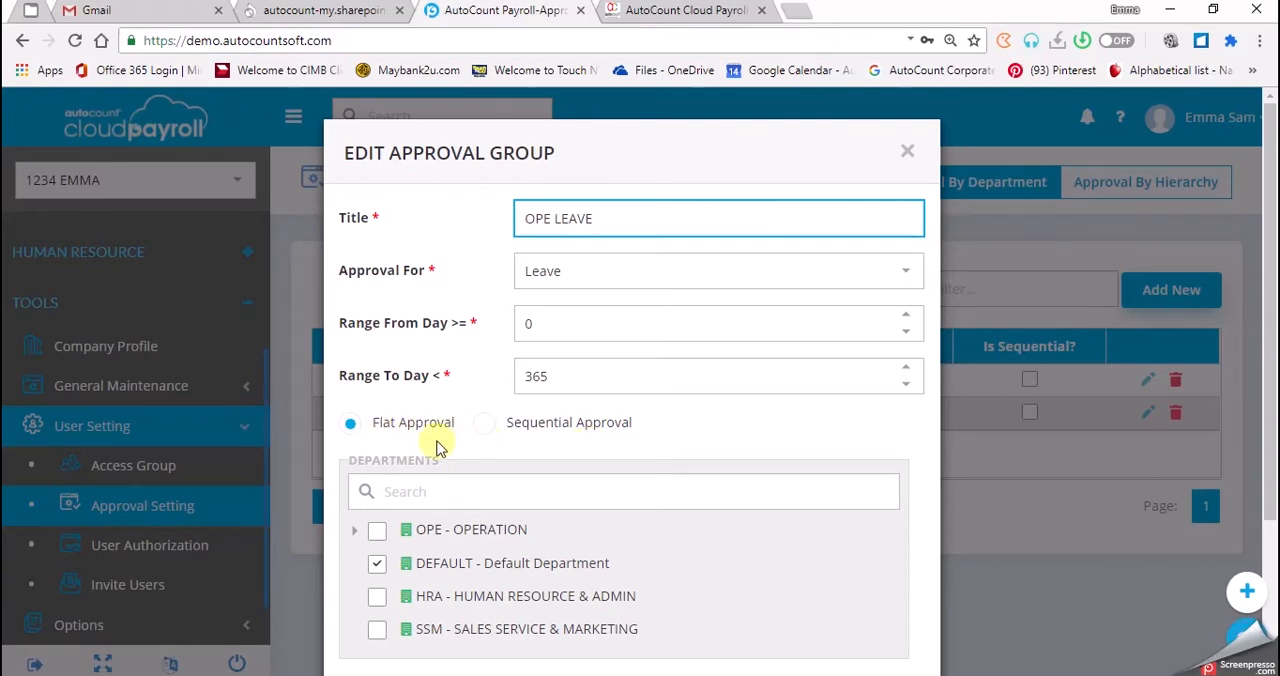
Add the Payroll User's e-mail account as the second approver of the leave approval group.
{"action": "scroll", "coordinate": [417, 441], "scroll_direction": "down", "scroll_amount": 1}
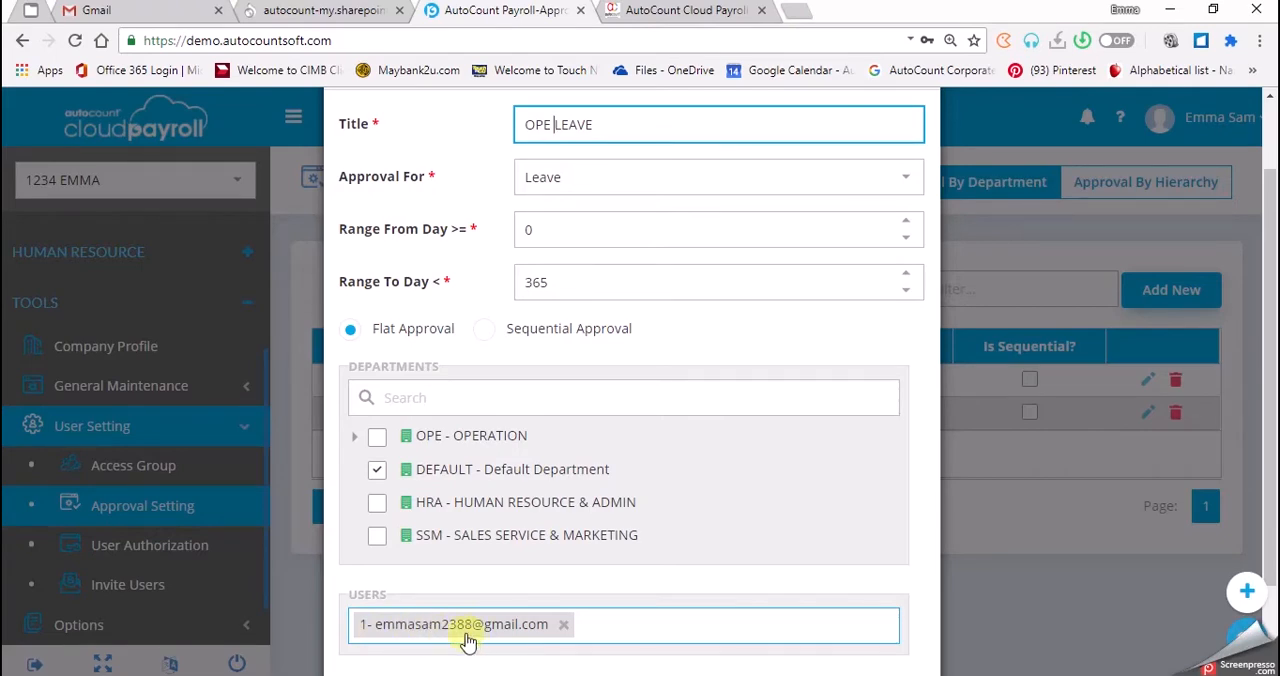
{"action": "left_click", "coordinate": [606, 624]}
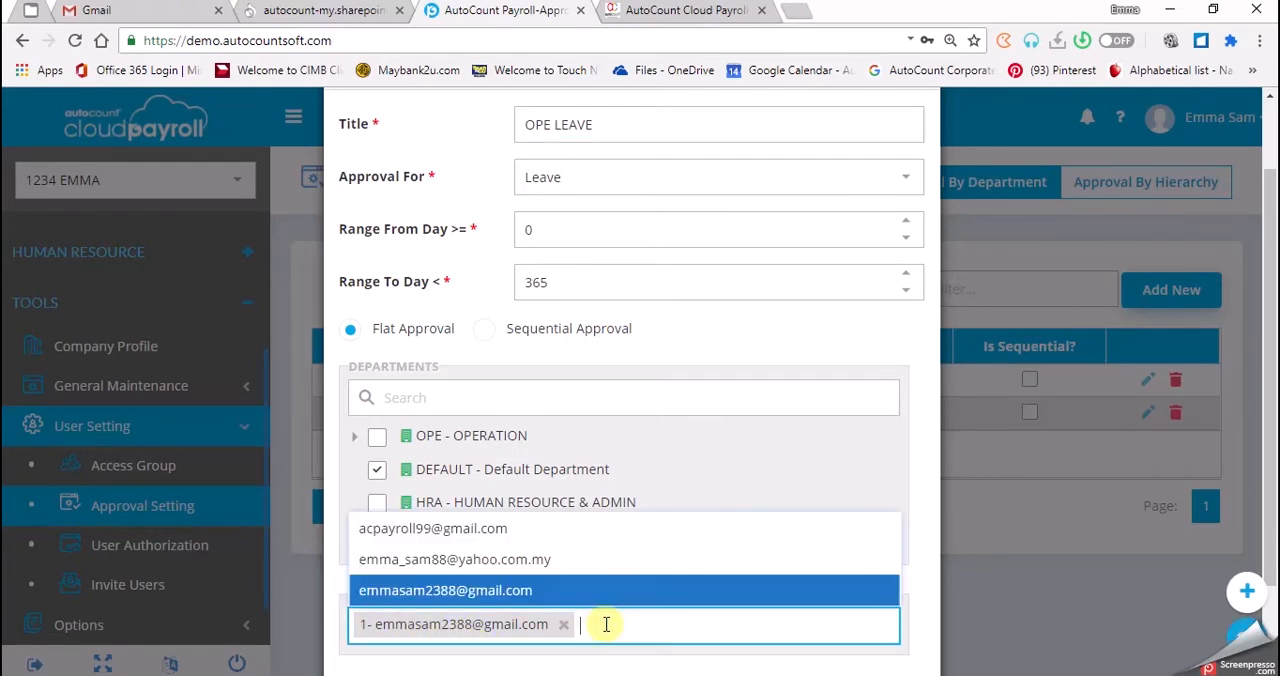
{"action": "type", "text": "2"}
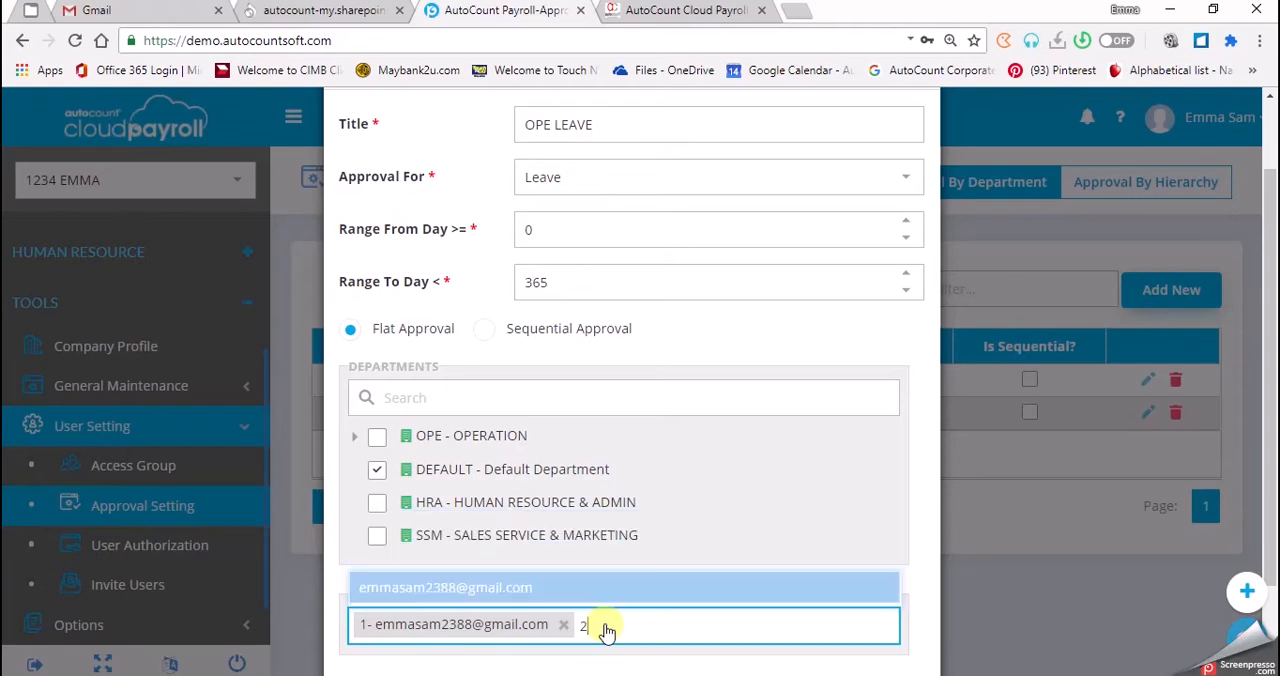
{"action": "key", "text": "BackSpace"}
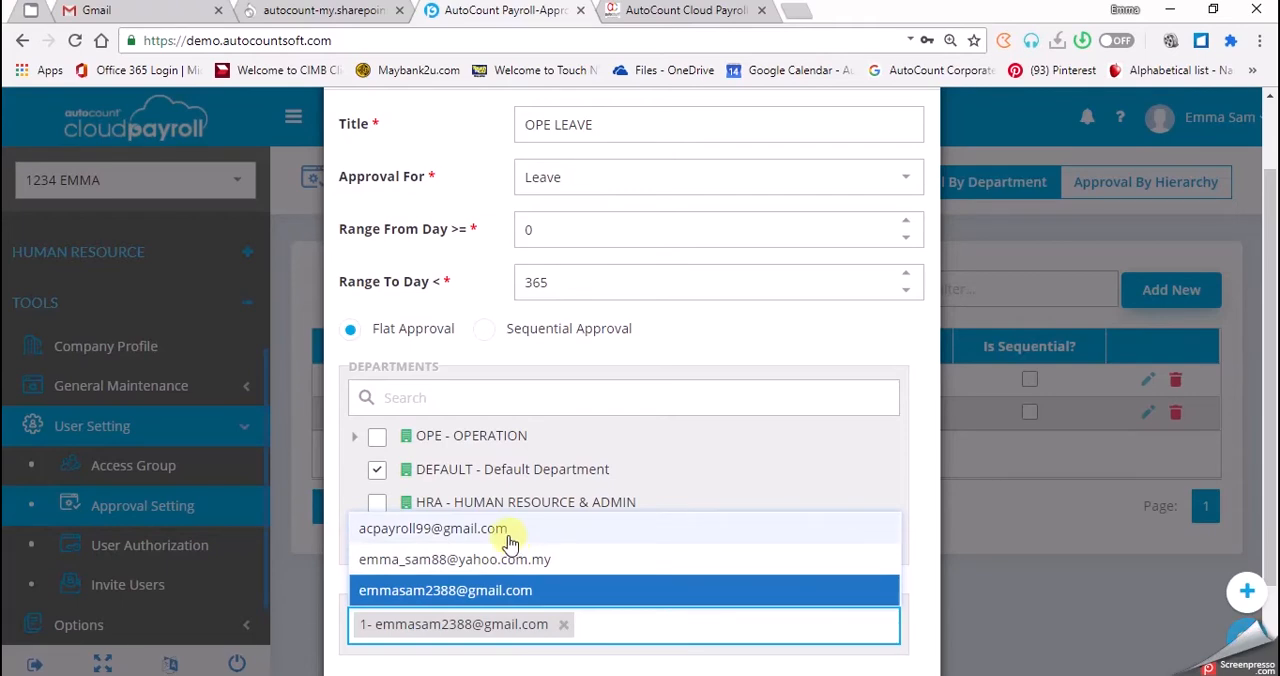
{"action": "left_click", "coordinate": [437, 530]}
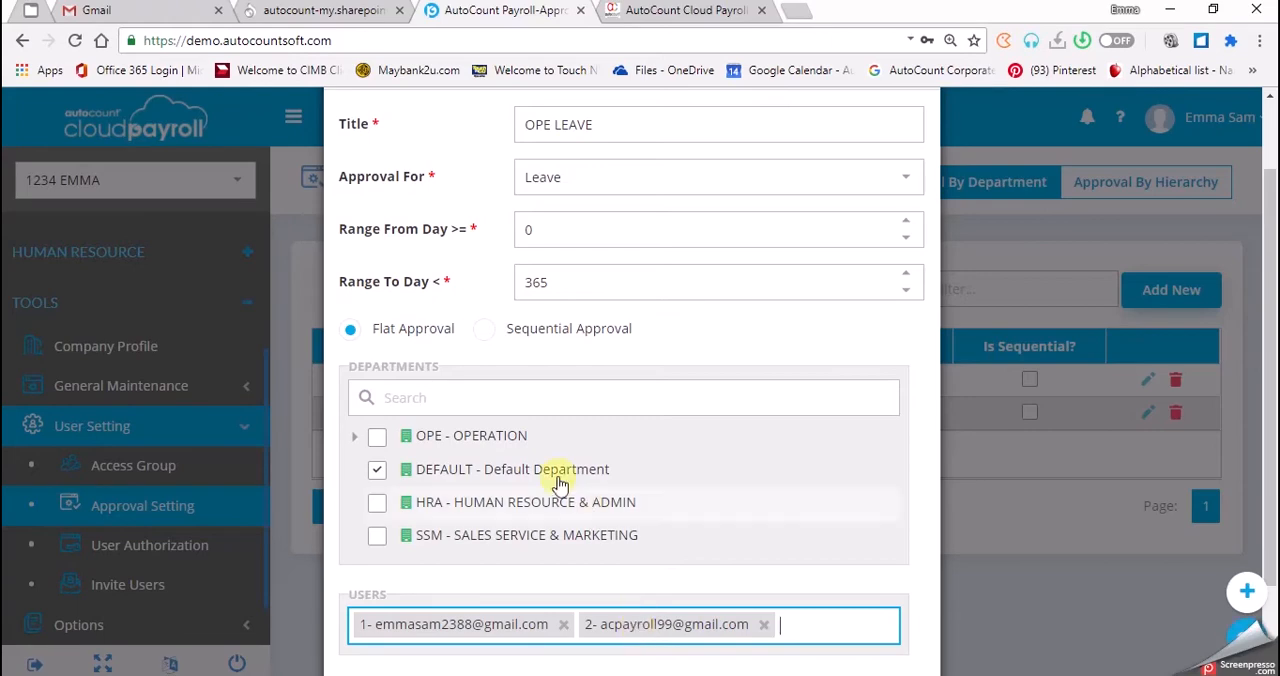
Switch the leave approval group to Sequential Approval and review the order of its two users.
{"action": "left_click", "coordinate": [484, 334]}
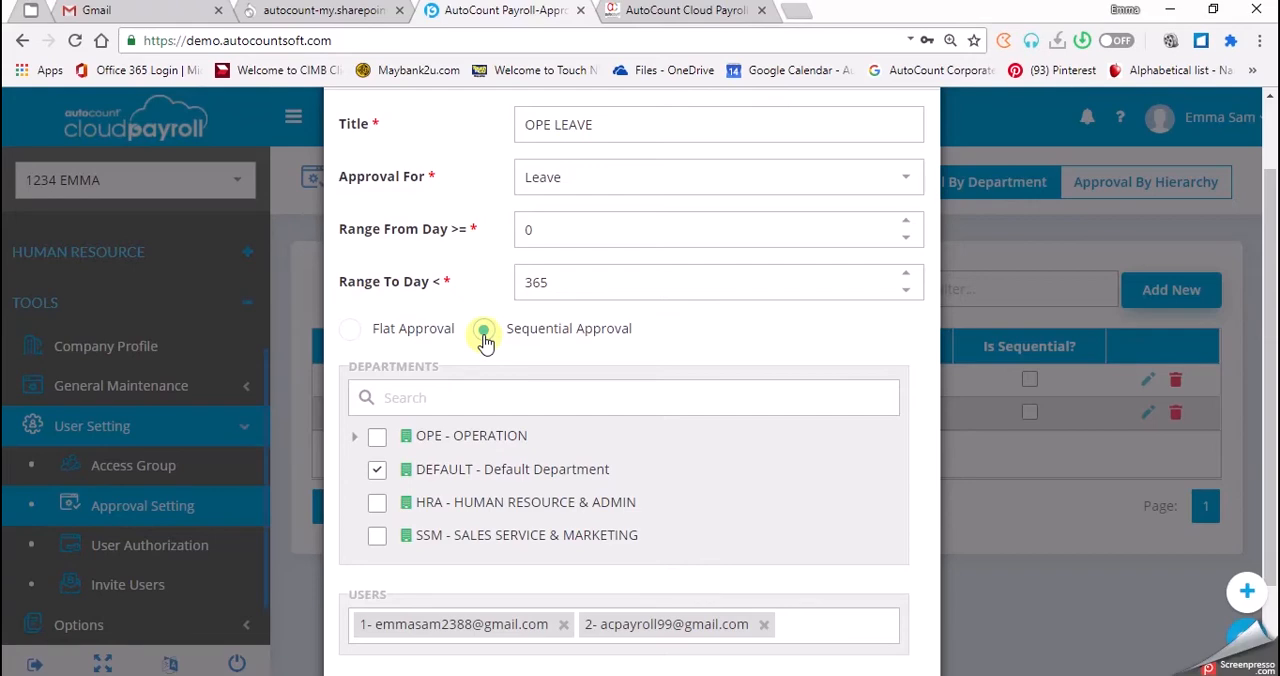
{"action": "left_click", "coordinate": [371, 632]}
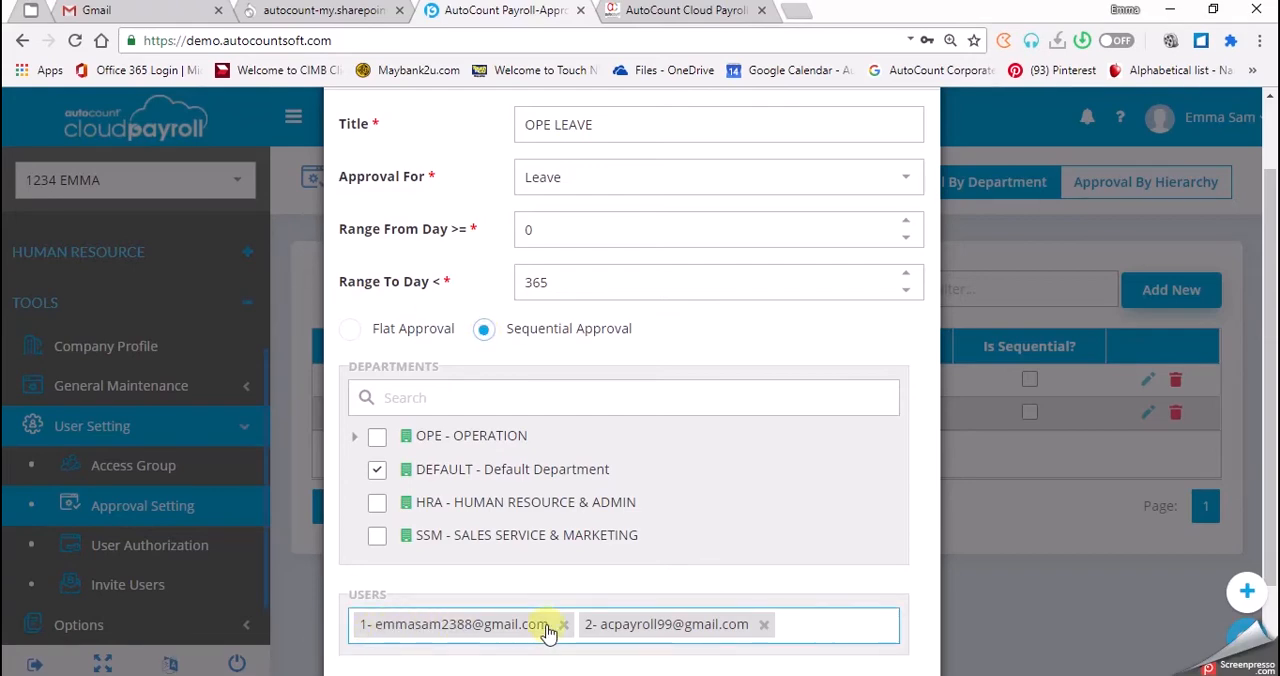
{"action": "left_click", "coordinate": [563, 667]}
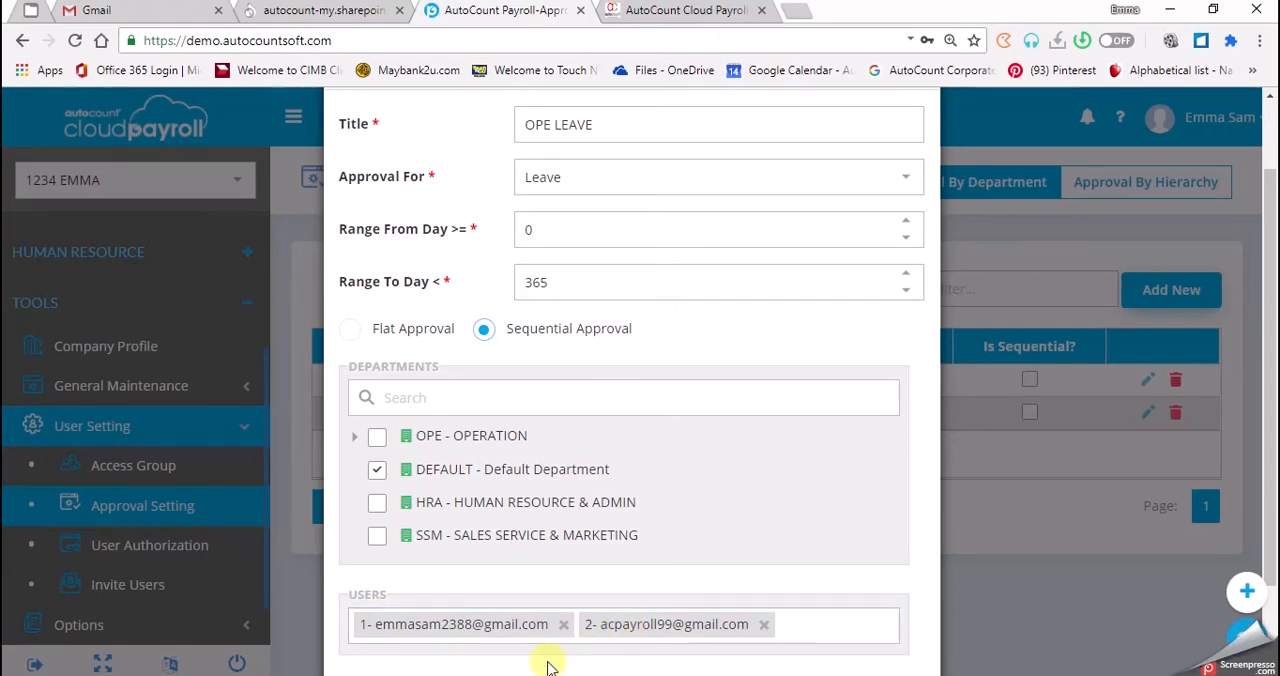
{"action": "left_click", "coordinate": [357, 632]}
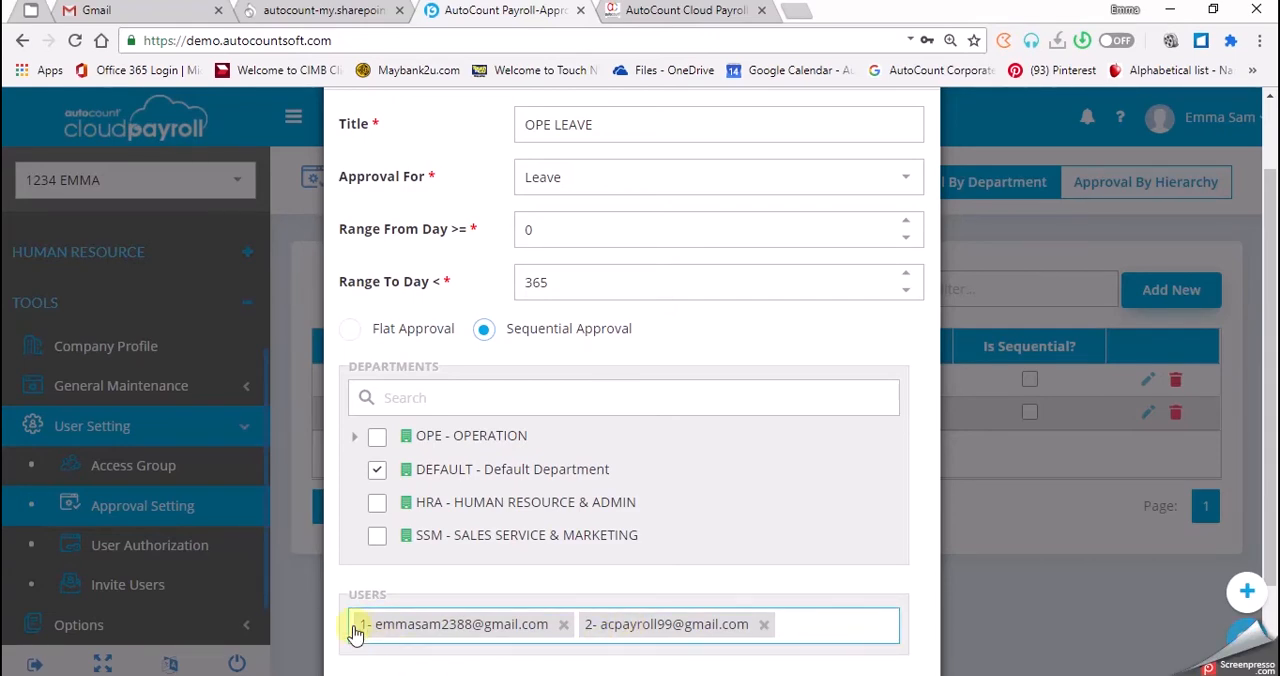
{"action": "left_click", "coordinate": [362, 646]}
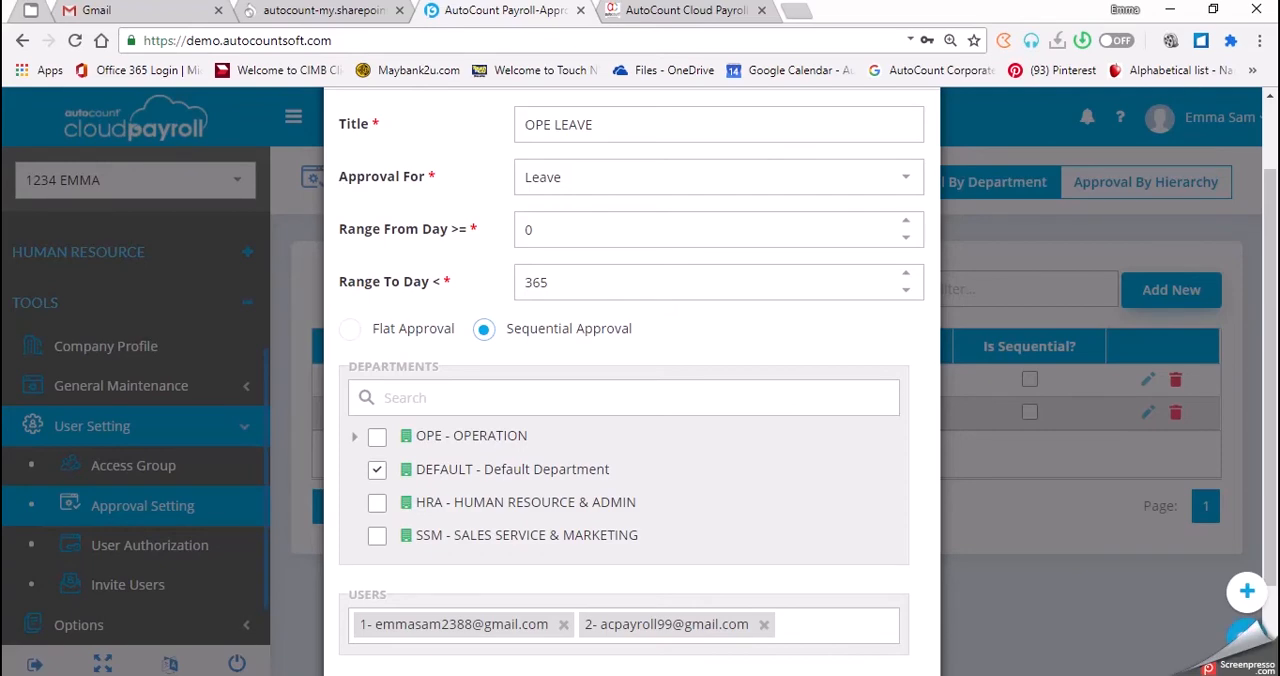
Return the leave approval group to Flat Approval and remove its second user.
{"action": "left_click", "coordinate": [350, 329]}
{"action": "left_click", "coordinate": [650, 405]}
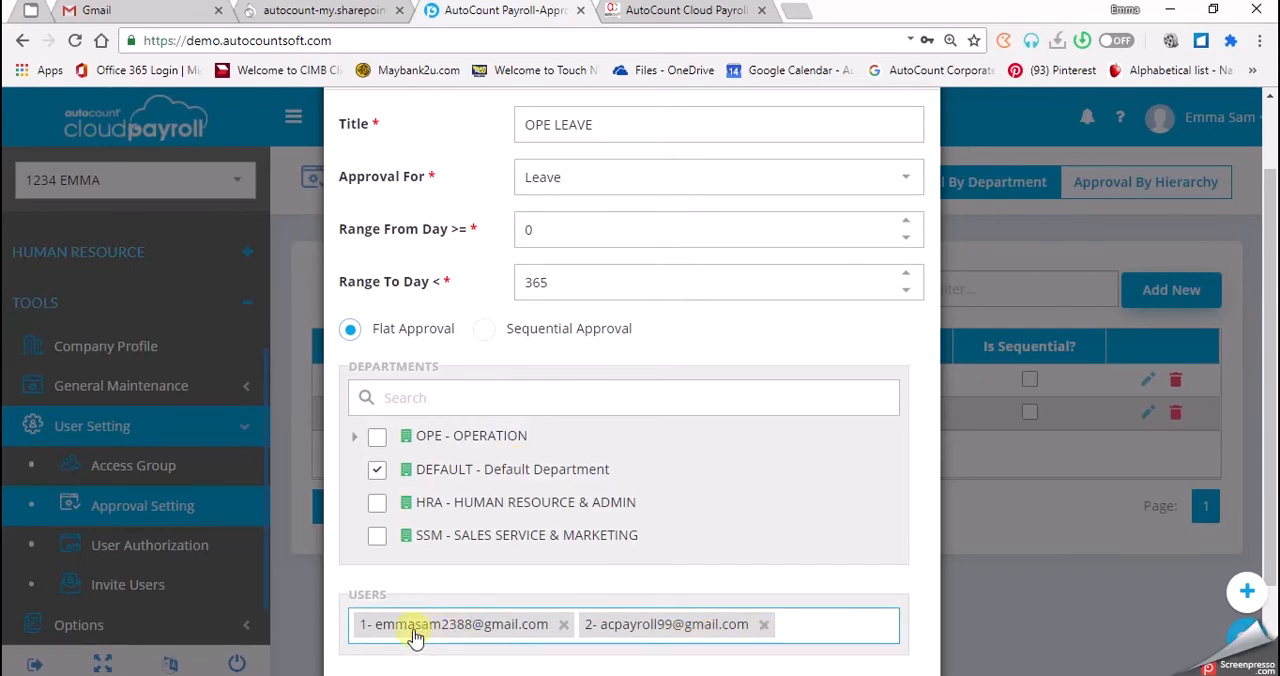
{"action": "left_click", "coordinate": [764, 630]}
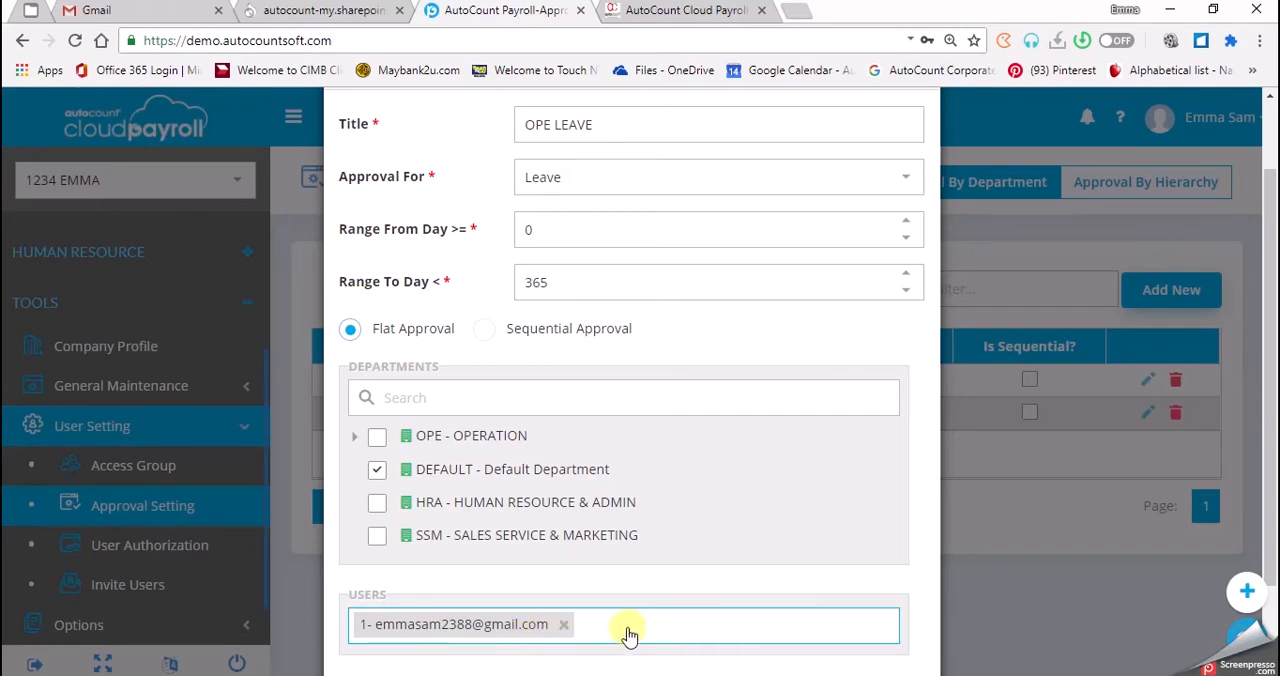
Assign the group to OPE - OPERATION with its ORD - ORDER PROCESSING and PUR - PURCHASING sub-departments instead of the default department.
{"action": "scroll", "coordinate": [628, 636], "scroll_direction": "down", "scroll_amount": 2}
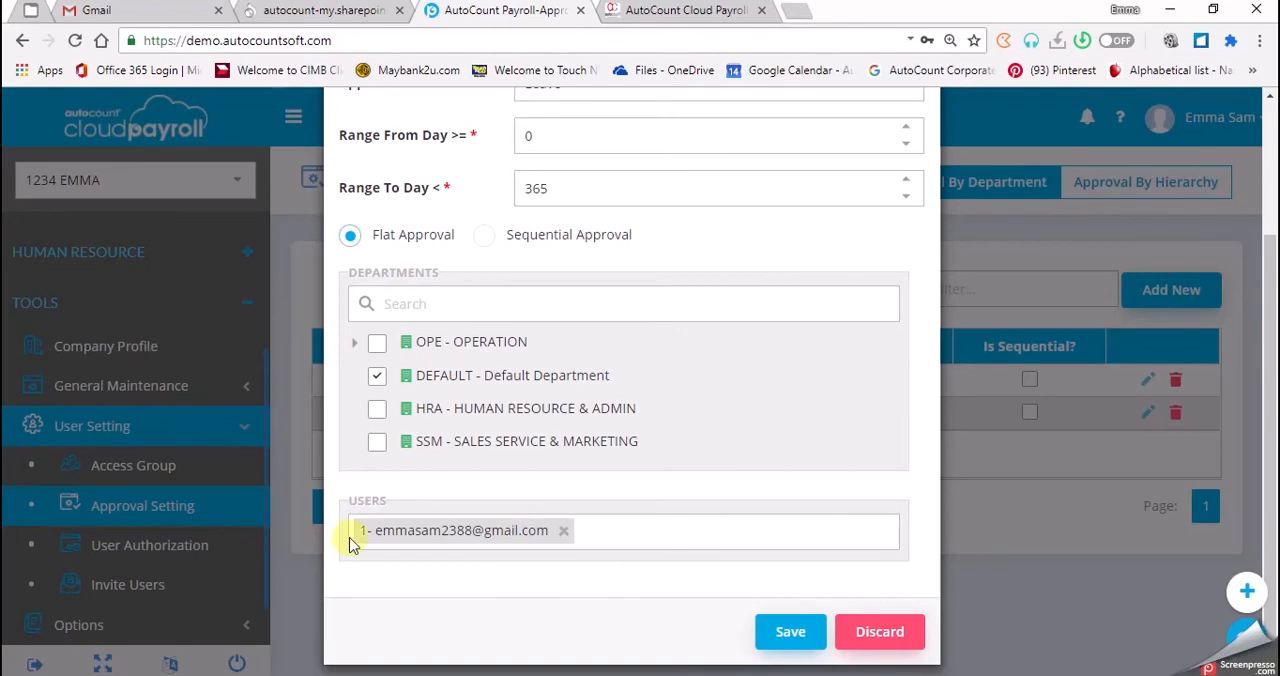
{"action": "left_click", "coordinate": [377, 374]}
{"action": "left_click", "coordinate": [377, 375]}
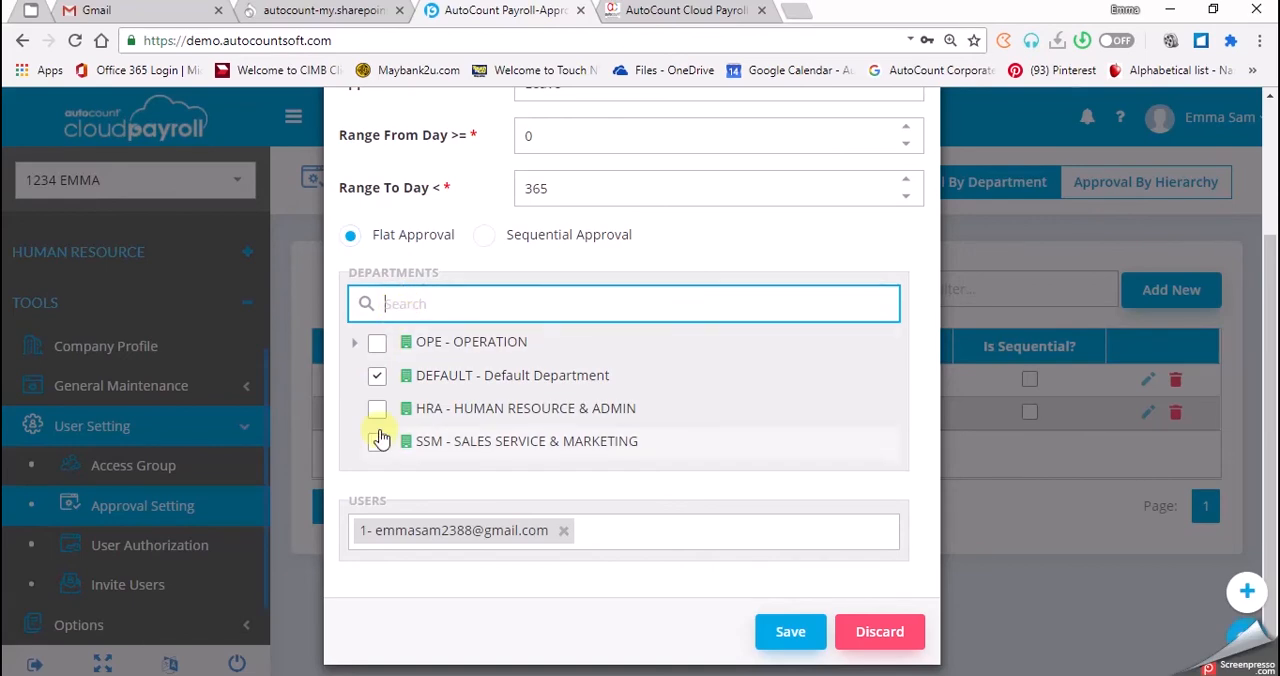
{"action": "left_click", "coordinate": [378, 342]}
{"action": "left_click", "coordinate": [378, 377]}
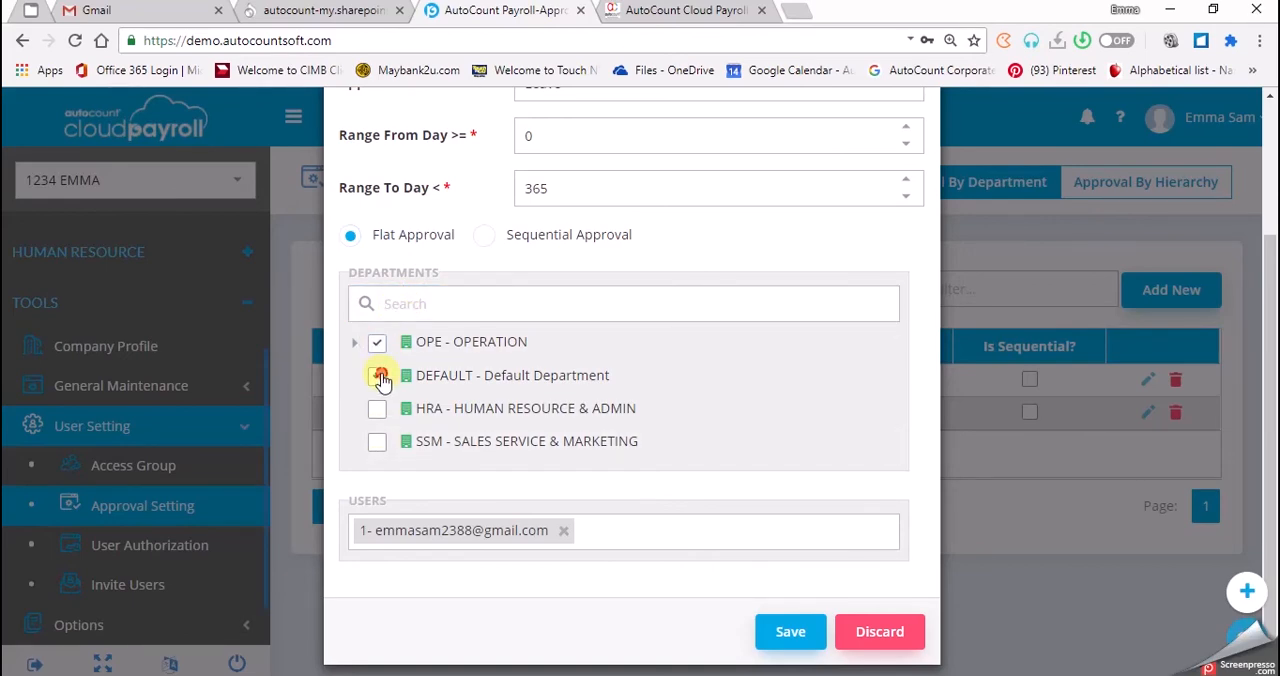
{"action": "left_click", "coordinate": [379, 343]}
{"action": "left_click", "coordinate": [354, 344]}
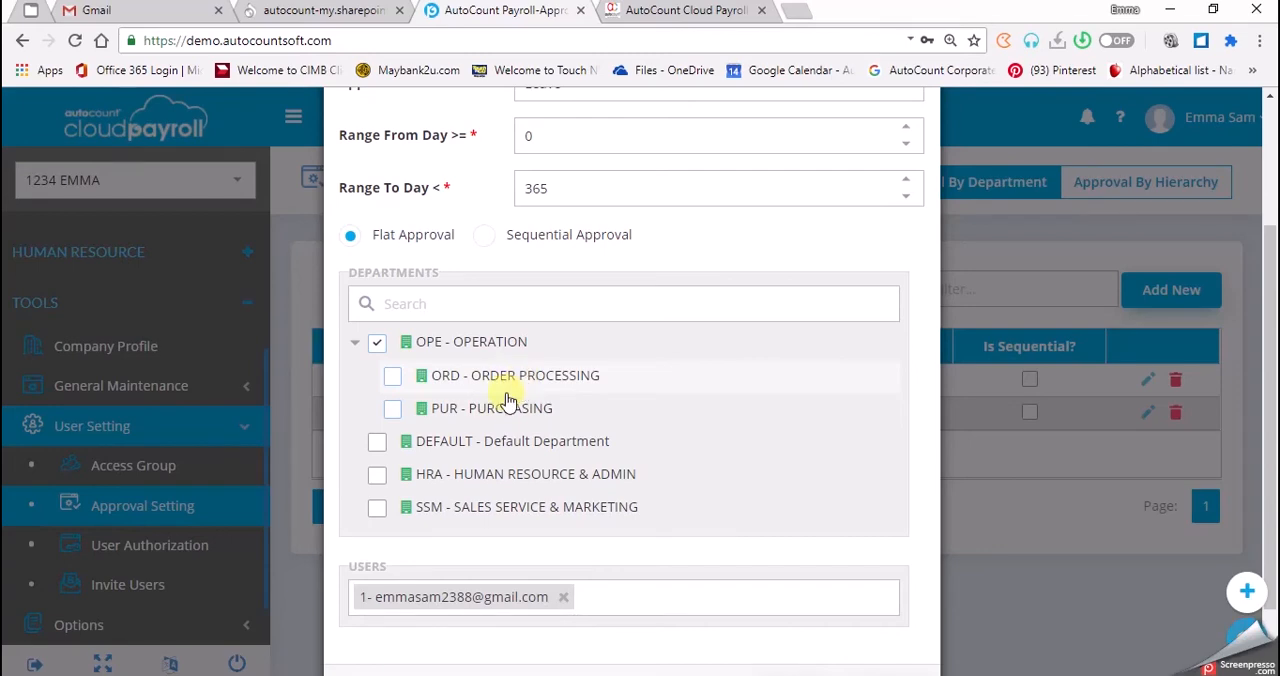
{"action": "left_click", "coordinate": [393, 378]}
{"action": "left_click", "coordinate": [393, 409]}
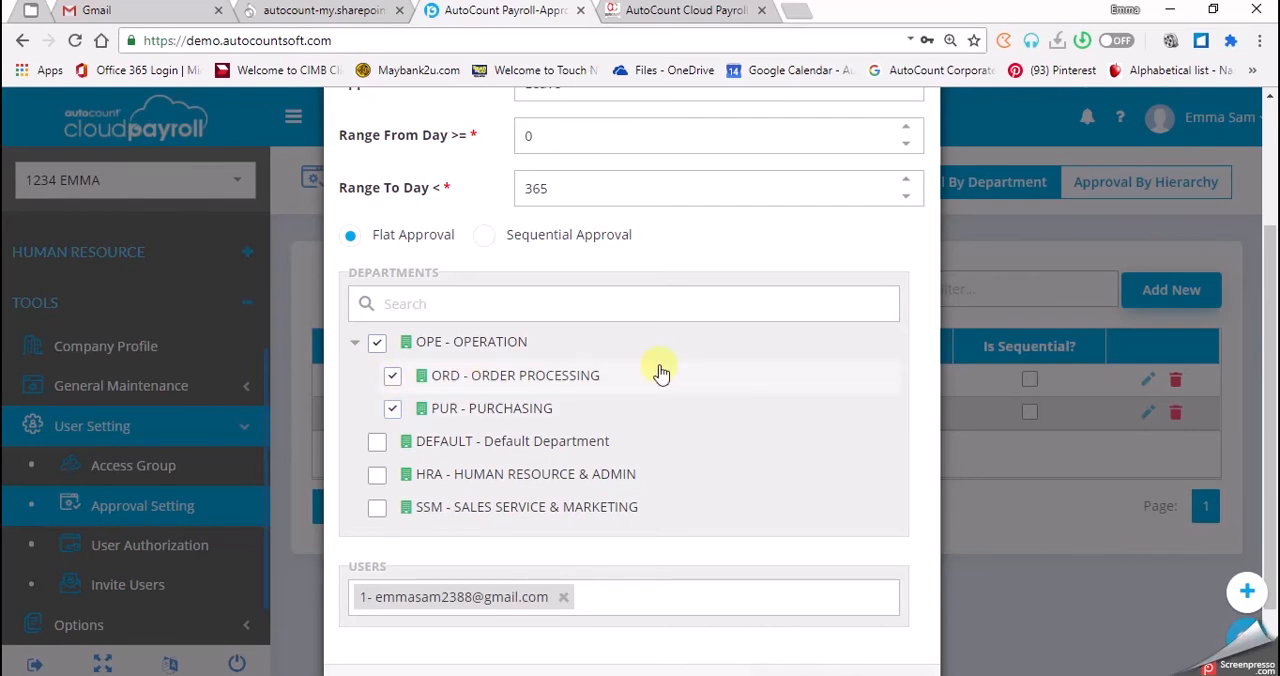
Replace the group's approver with the Payroll User's e-mail account and save the approval group.
{"action": "left_click", "coordinate": [508, 588]}
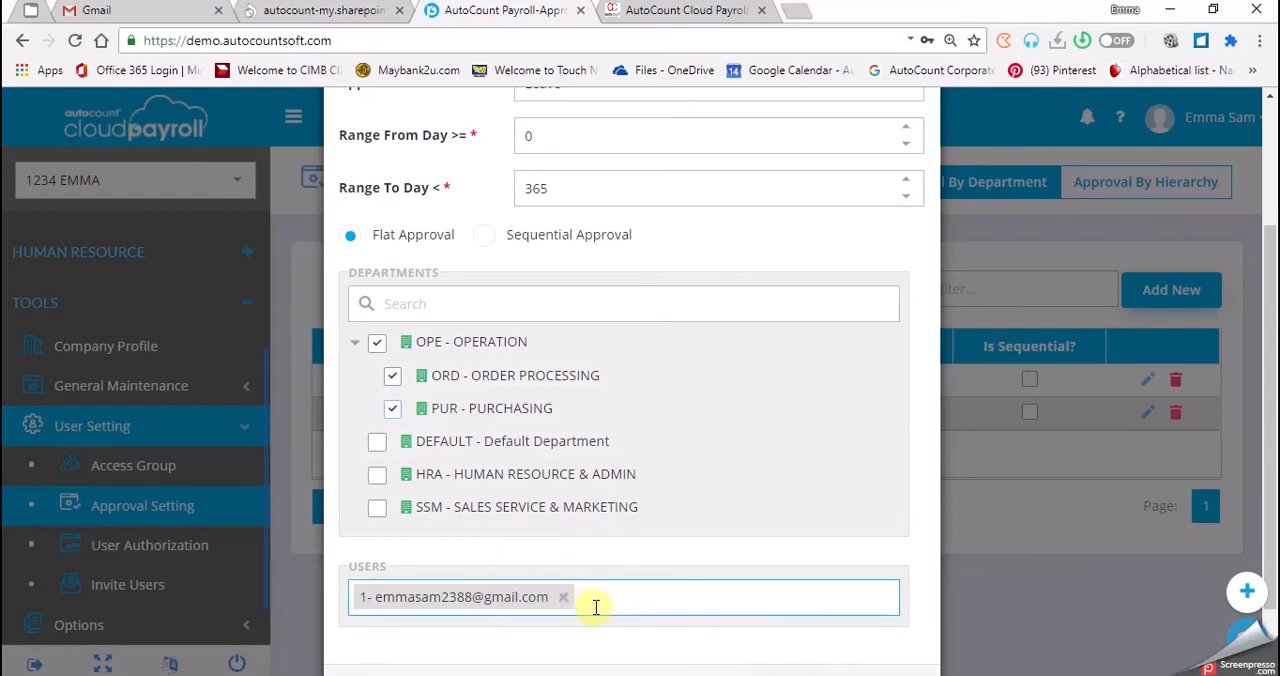
{"action": "left_click", "coordinate": [565, 600]}
{"action": "left_click", "coordinate": [571, 606]}
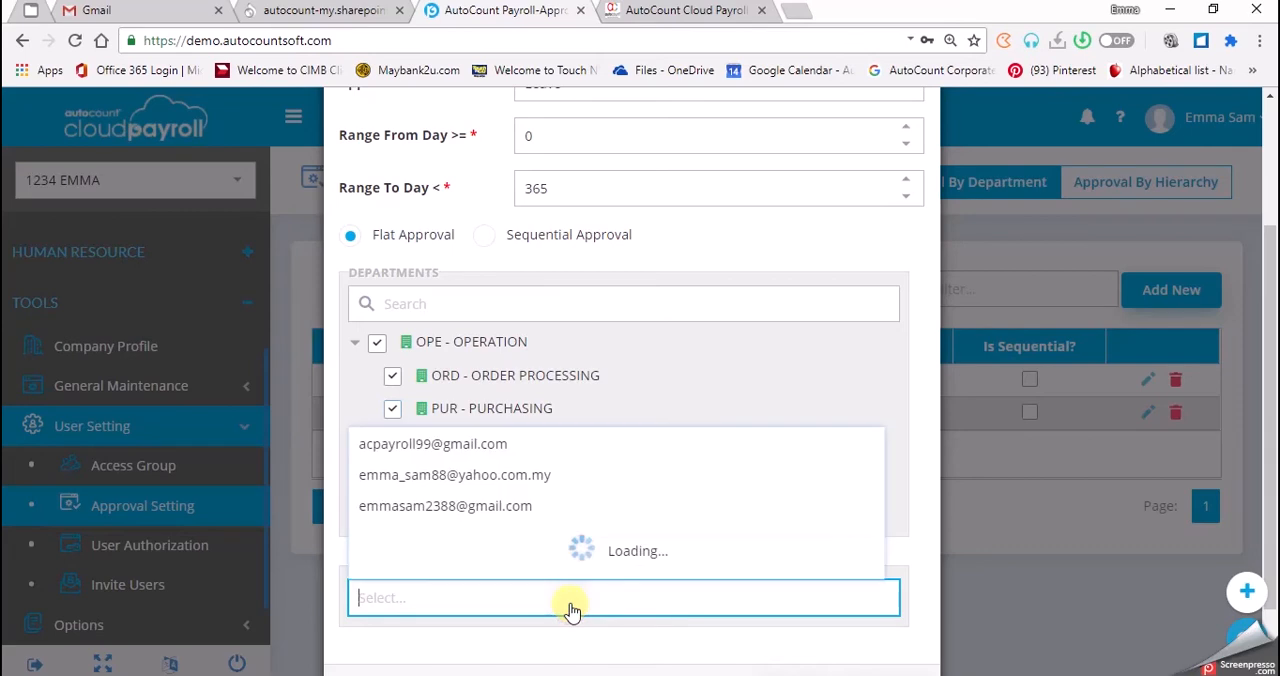
{"action": "left_click", "coordinate": [535, 505]}
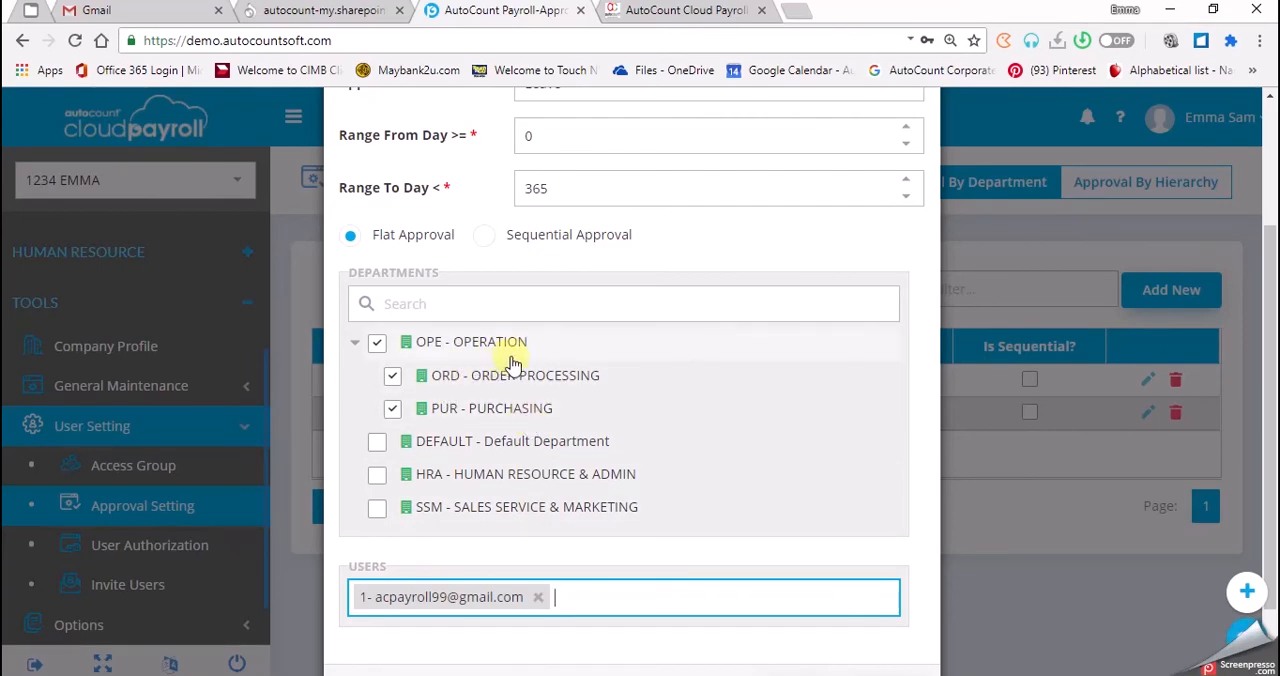
{"action": "left_click", "coordinate": [790, 625]}
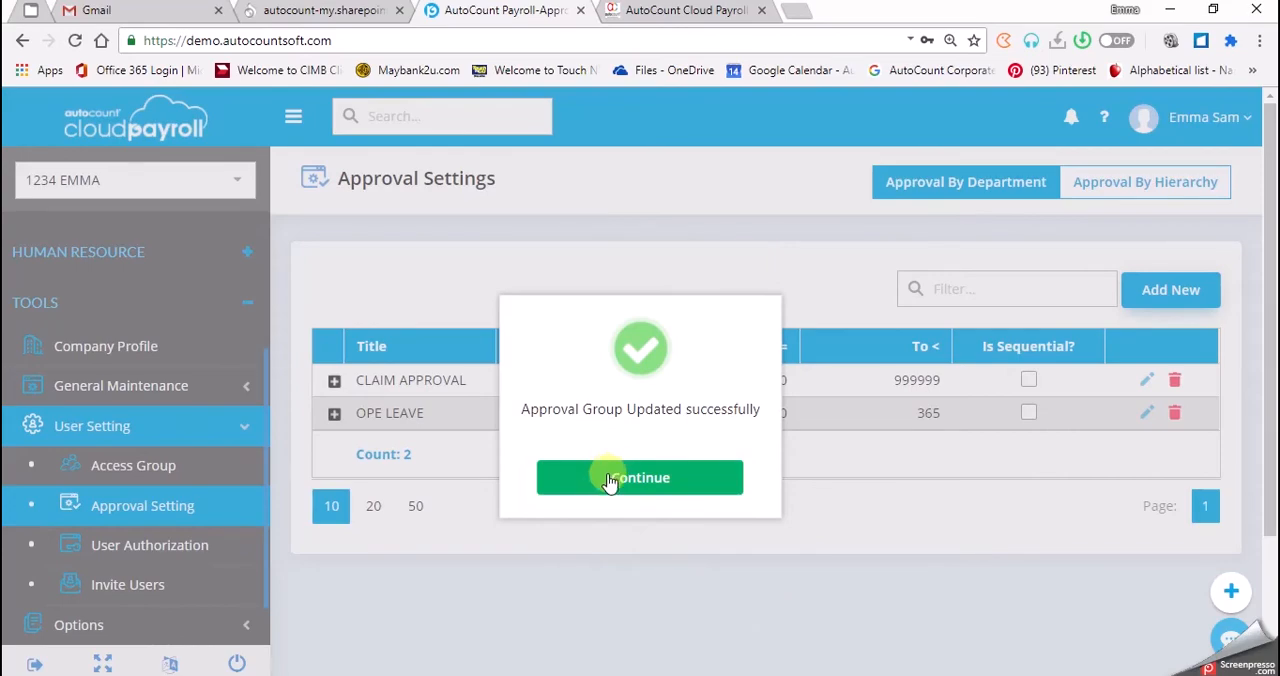
{"action": "left_click", "coordinate": [609, 481]}
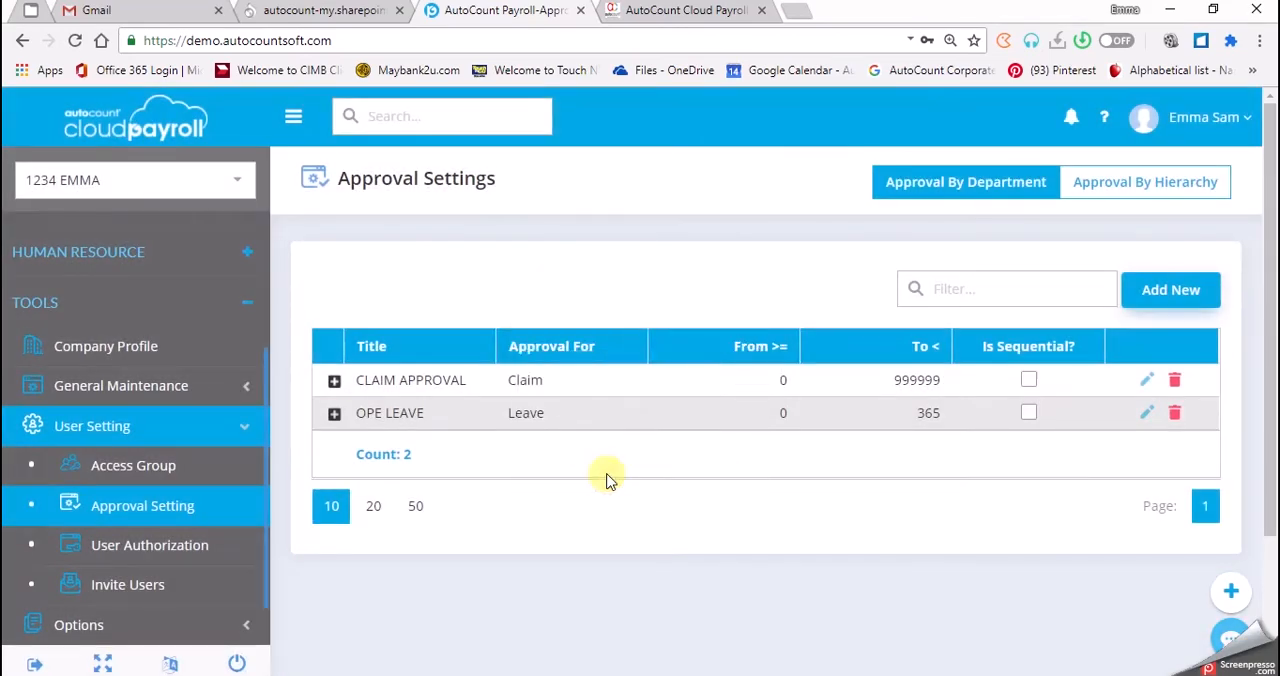
Open the CLAIM APPROVAL group for editing and change its title to OPE CLAIM.
{"action": "left_click", "coordinate": [1147, 380]}
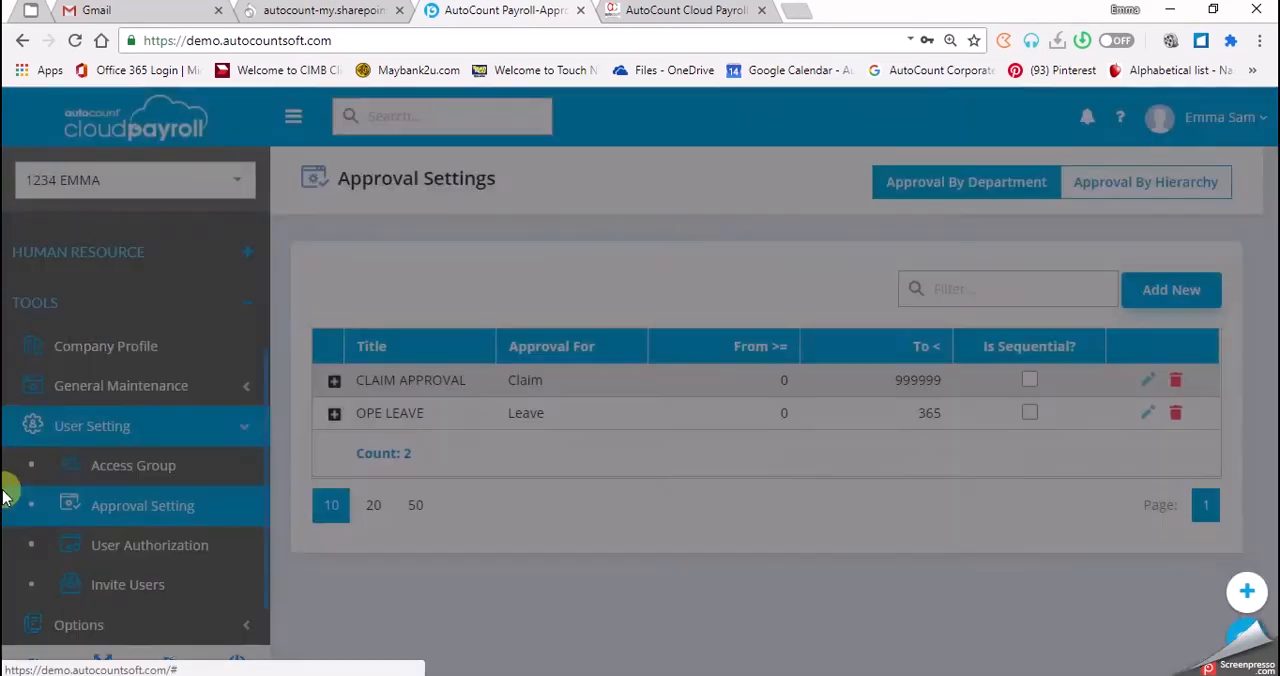
{"action": "left_click_drag", "start_coordinate": [660, 219], "coordinate": [567, 222]}
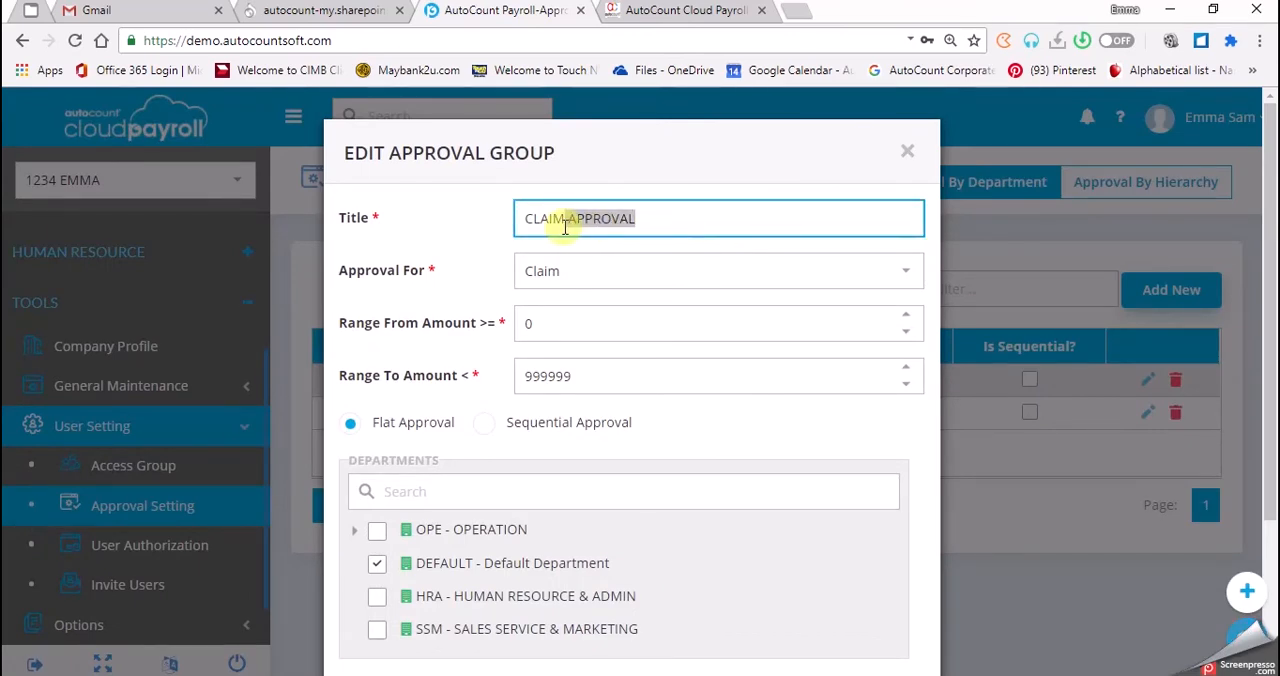
{"action": "key", "text": "BackSpace"}
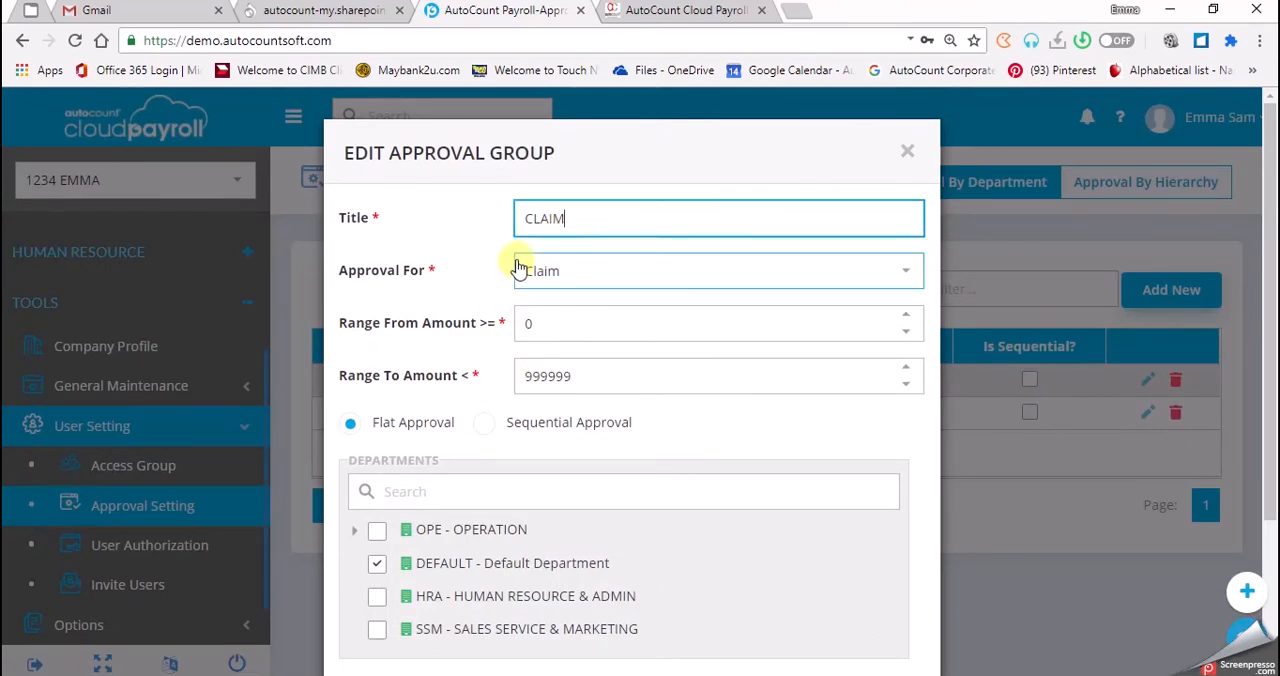
{"action": "type", "text": "OPE"}
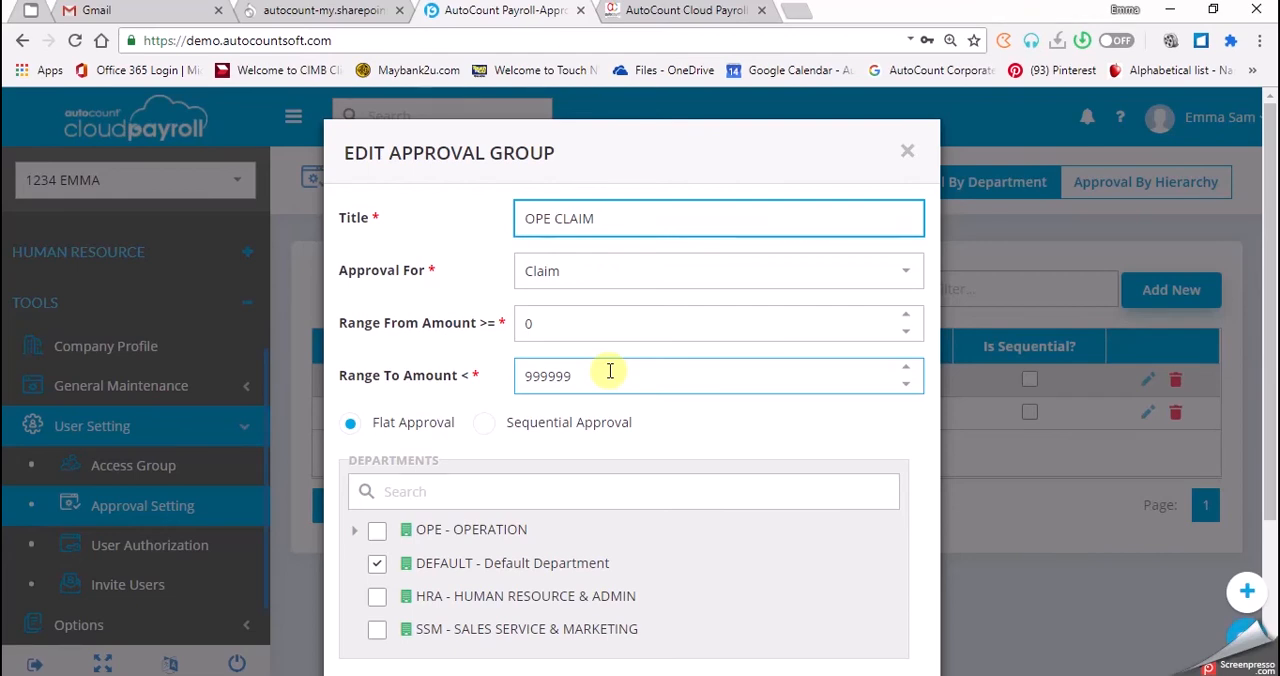
Set the claim approval group's upper amount limit to 10000.
{"action": "left_click_drag", "start_coordinate": [610, 371], "coordinate": [408, 375]}
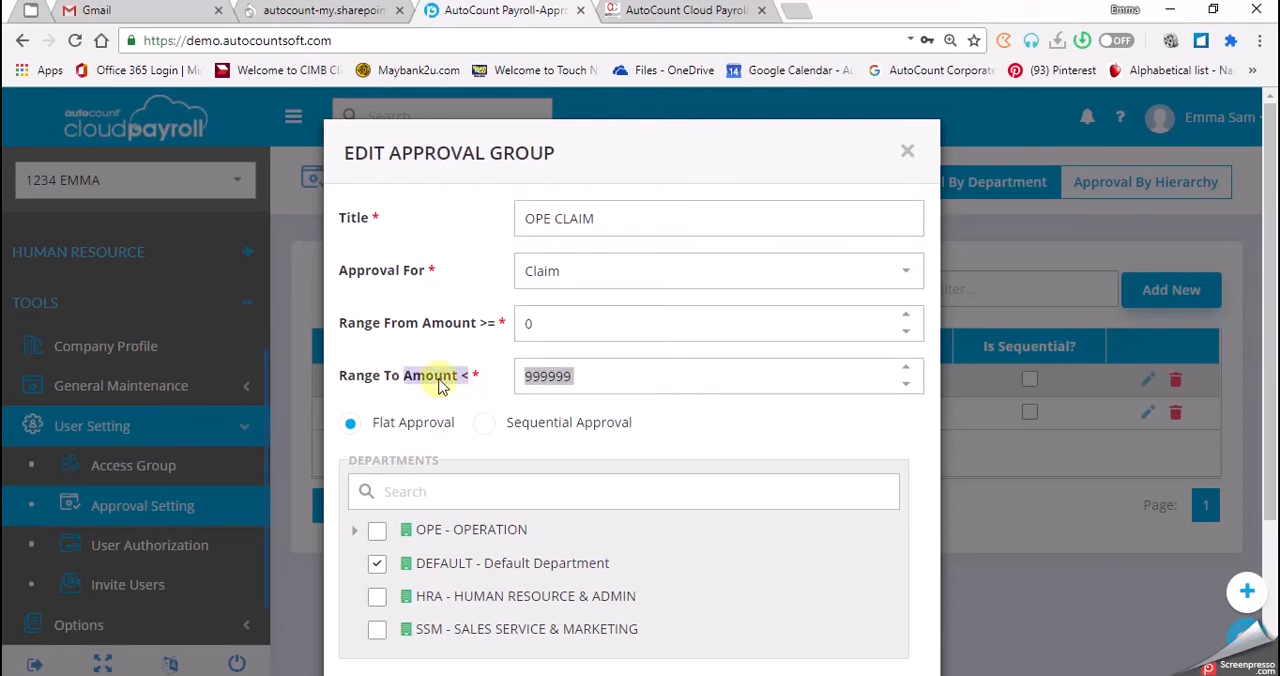
{"action": "left_click", "coordinate": [606, 374]}
{"action": "left_click_drag", "start_coordinate": [606, 374], "coordinate": [486, 374]}
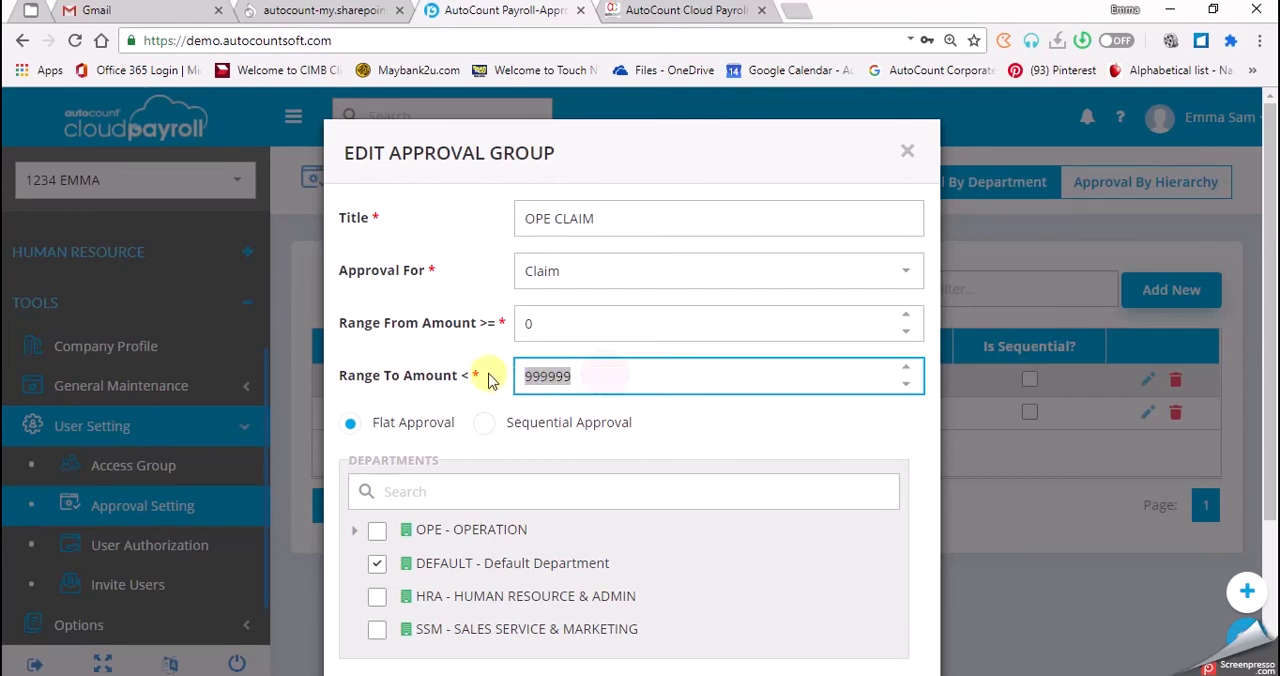
{"action": "type", "text": "10000"}
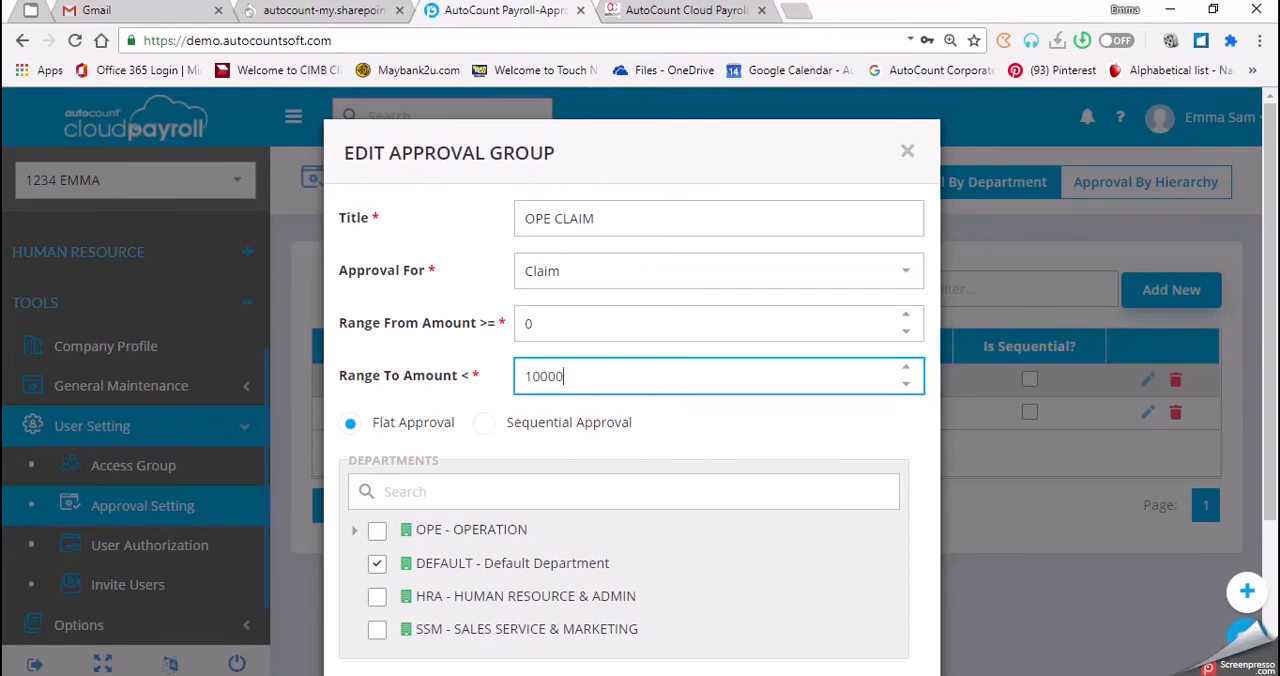
{"action": "left_click", "coordinate": [706, 405]}
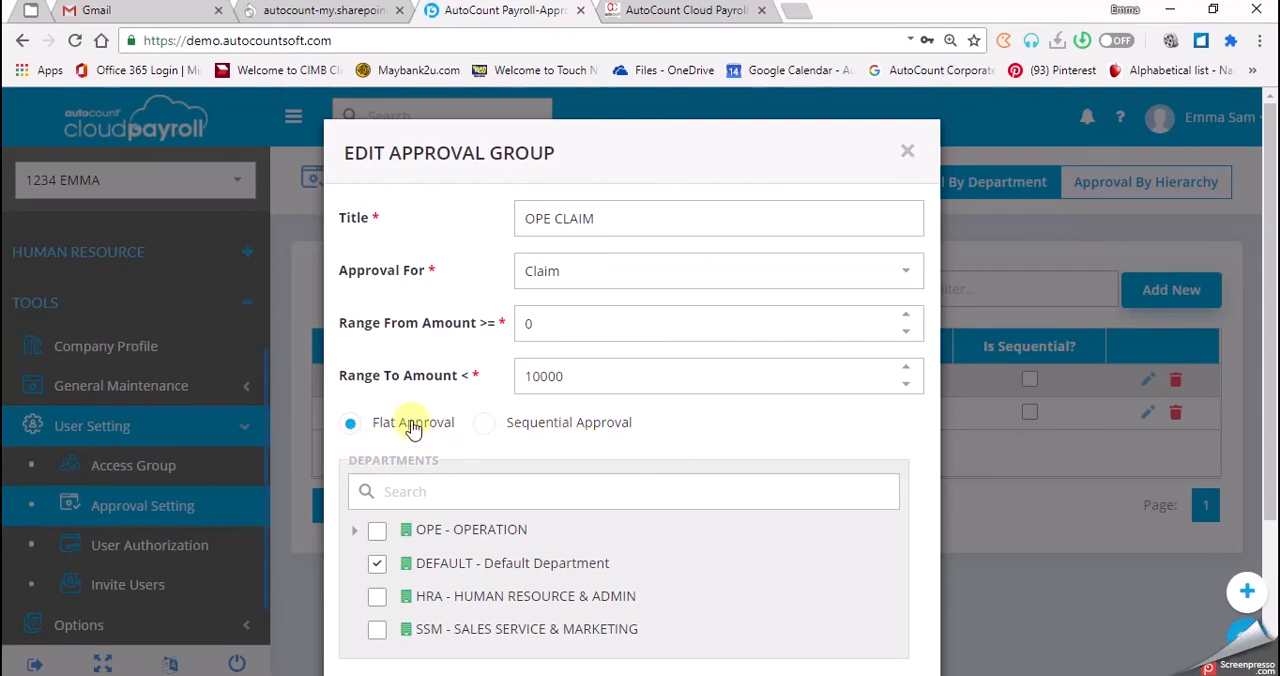
Assign the claim group to OPE - OPERATION with ORD - ORDER PROCESSING and PUR - PURCHASING instead of DEFAULT - Default Department.
{"action": "scroll", "coordinate": [413, 427], "scroll_direction": "down", "scroll_amount": 2}
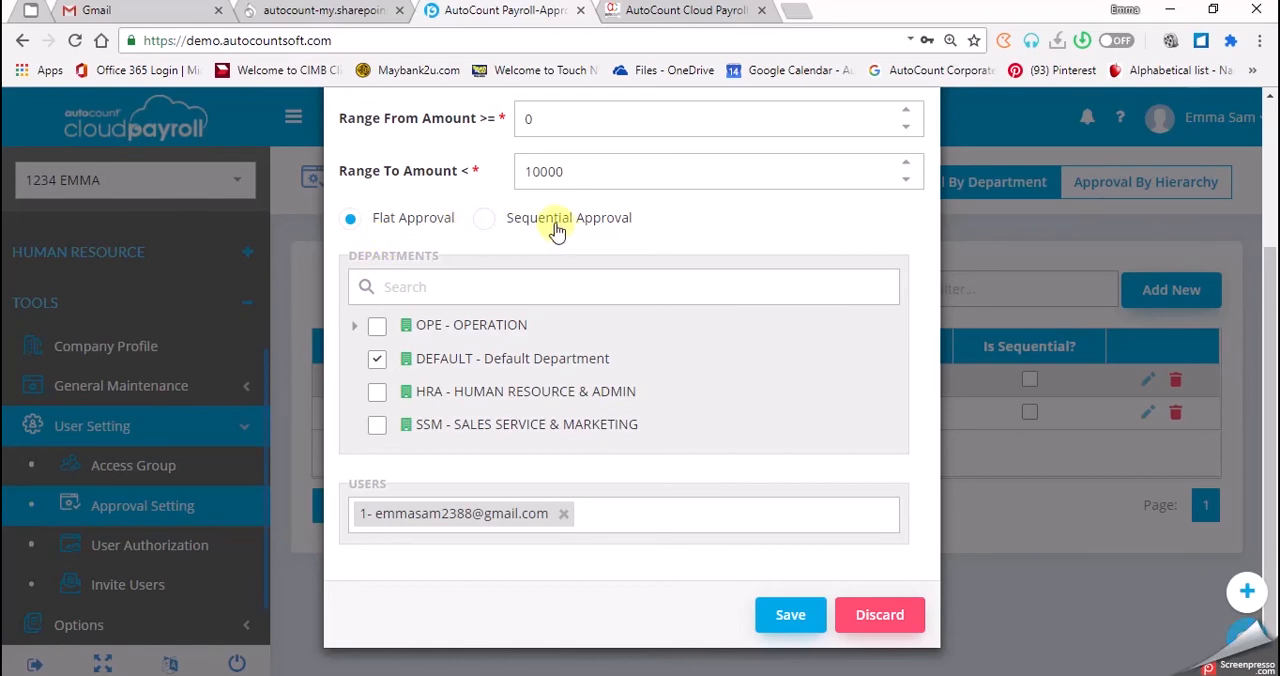
{"action": "left_click", "coordinate": [377, 358]}
{"action": "left_click", "coordinate": [379, 330]}
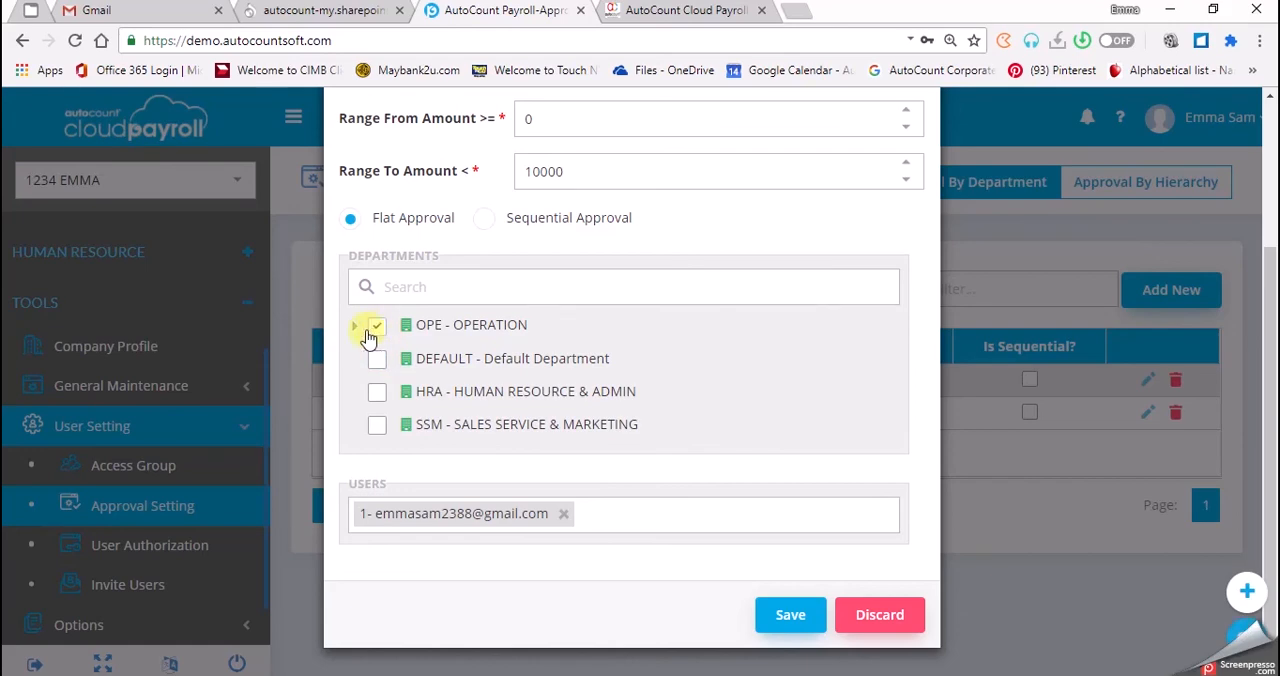
{"action": "left_click", "coordinate": [394, 361]}
{"action": "left_click", "coordinate": [394, 389]}
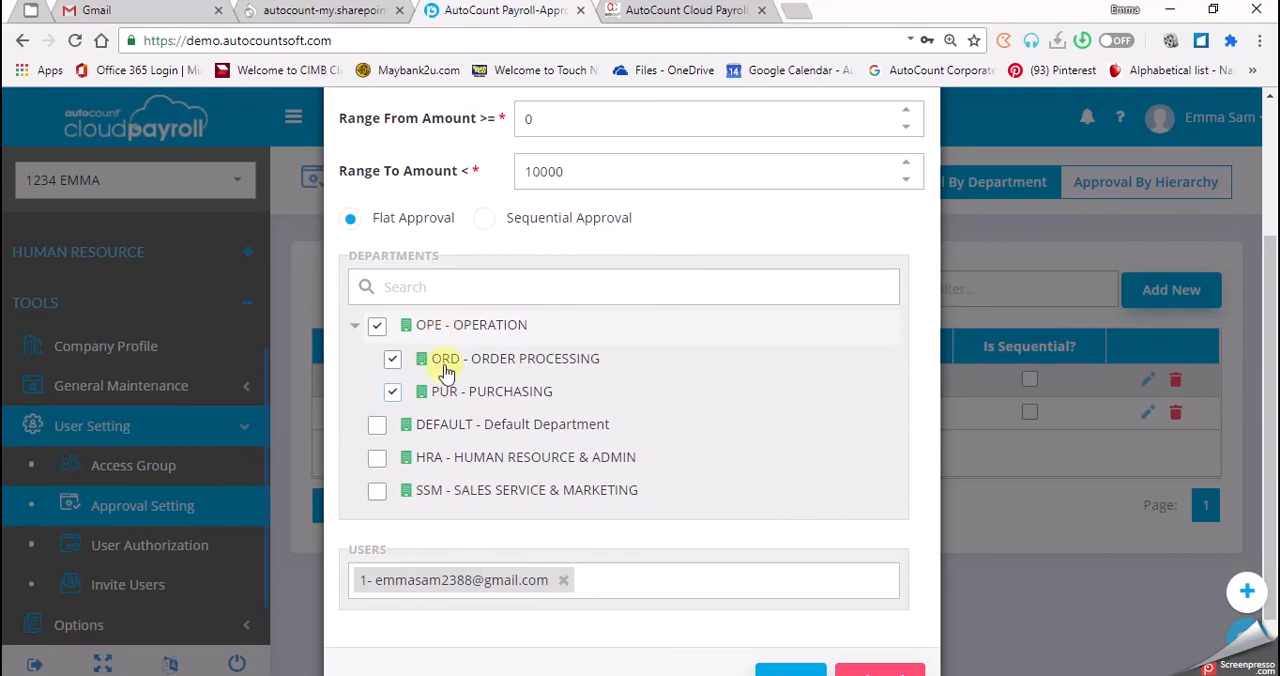
Replace the claim group's approver with the first e-mail account in the user list and save the approval group.
{"action": "left_click", "coordinate": [564, 583]}
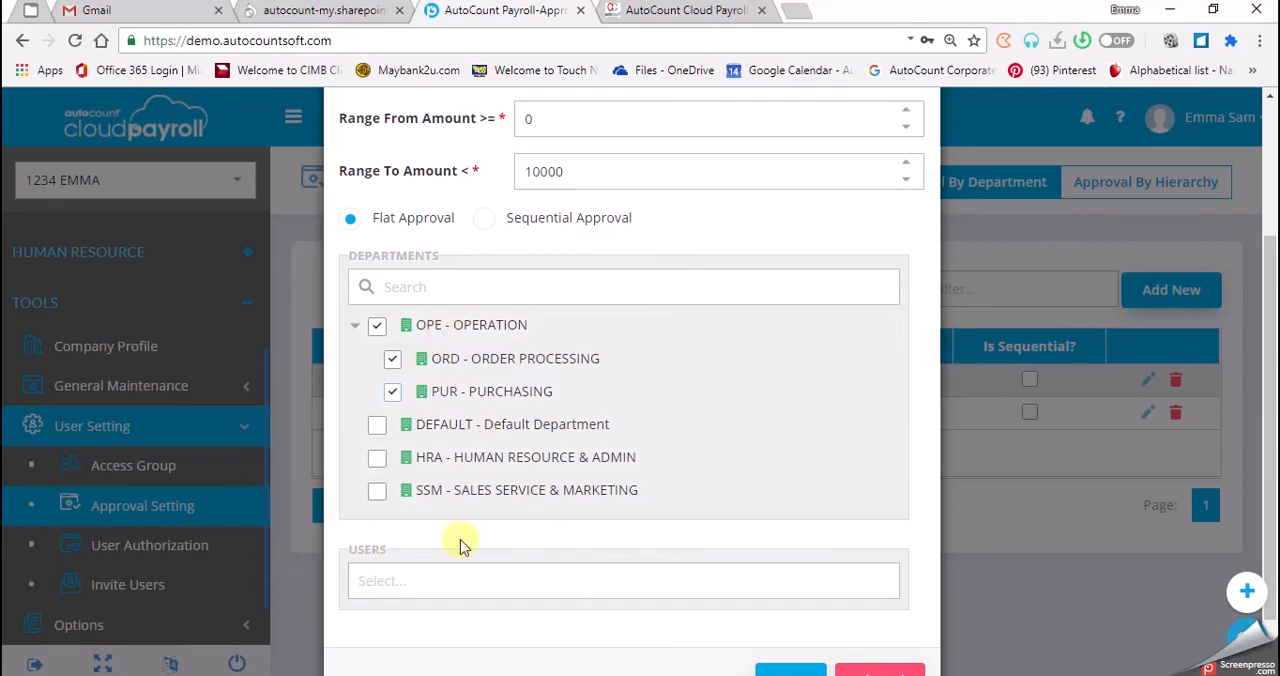
{"action": "left_click", "coordinate": [374, 580]}
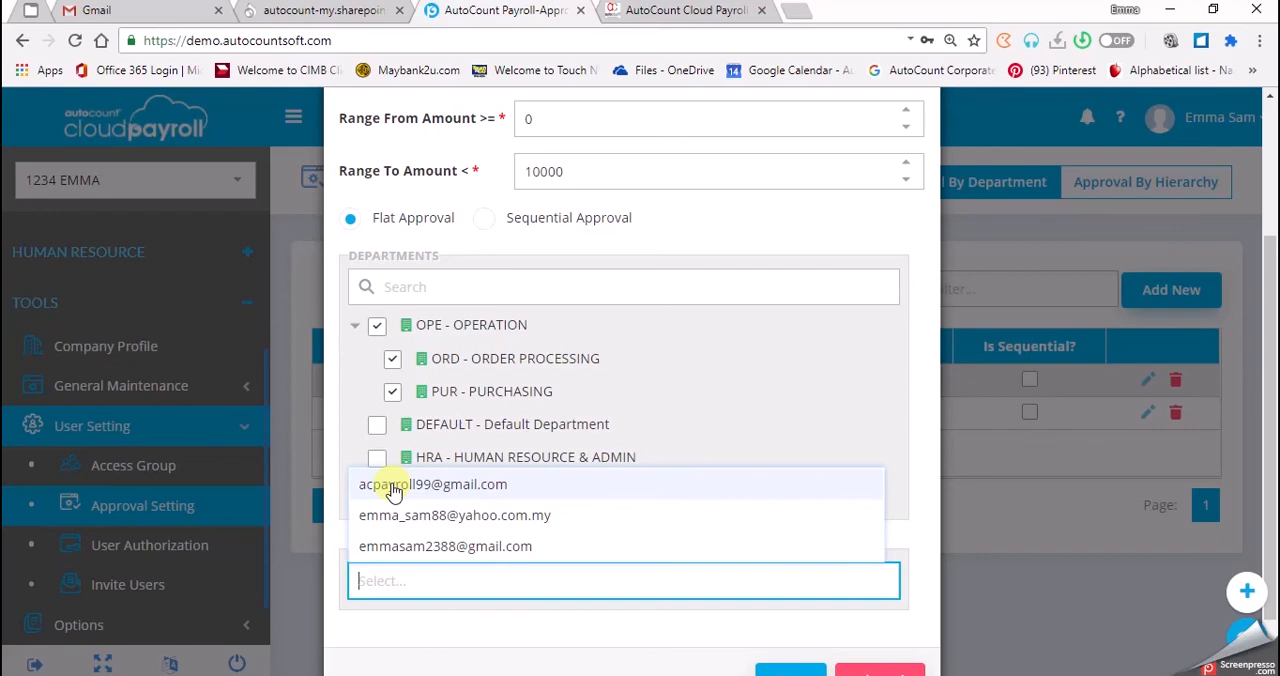
{"action": "left_click", "coordinate": [393, 488]}
{"action": "scroll", "coordinate": [757, 614], "scroll_direction": "down", "scroll_amount": 1}
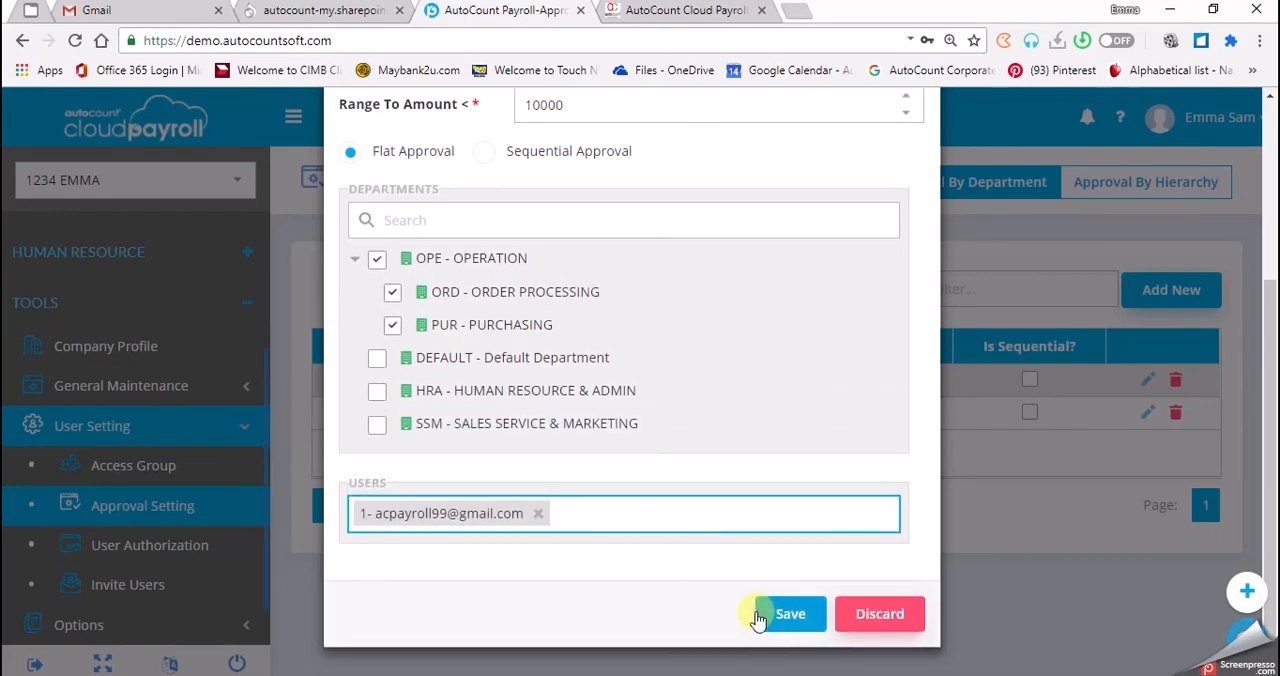
{"action": "left_click", "coordinate": [757, 616]}
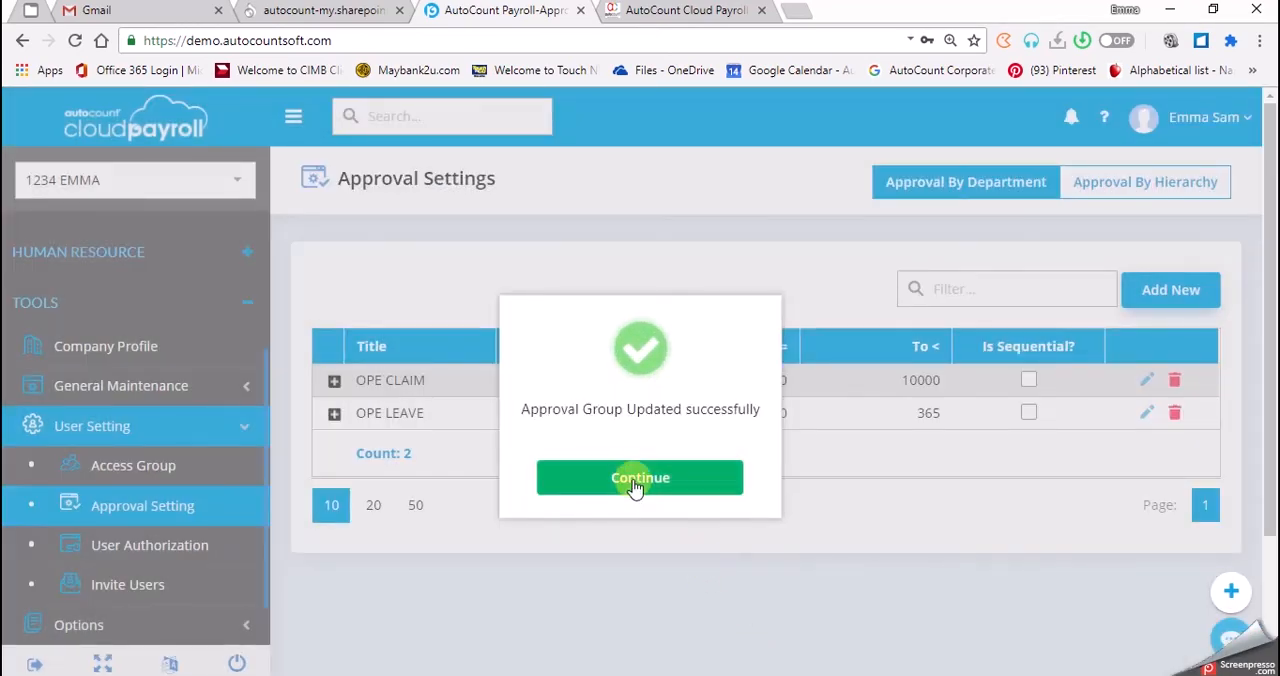
{"action": "left_click", "coordinate": [636, 480]}
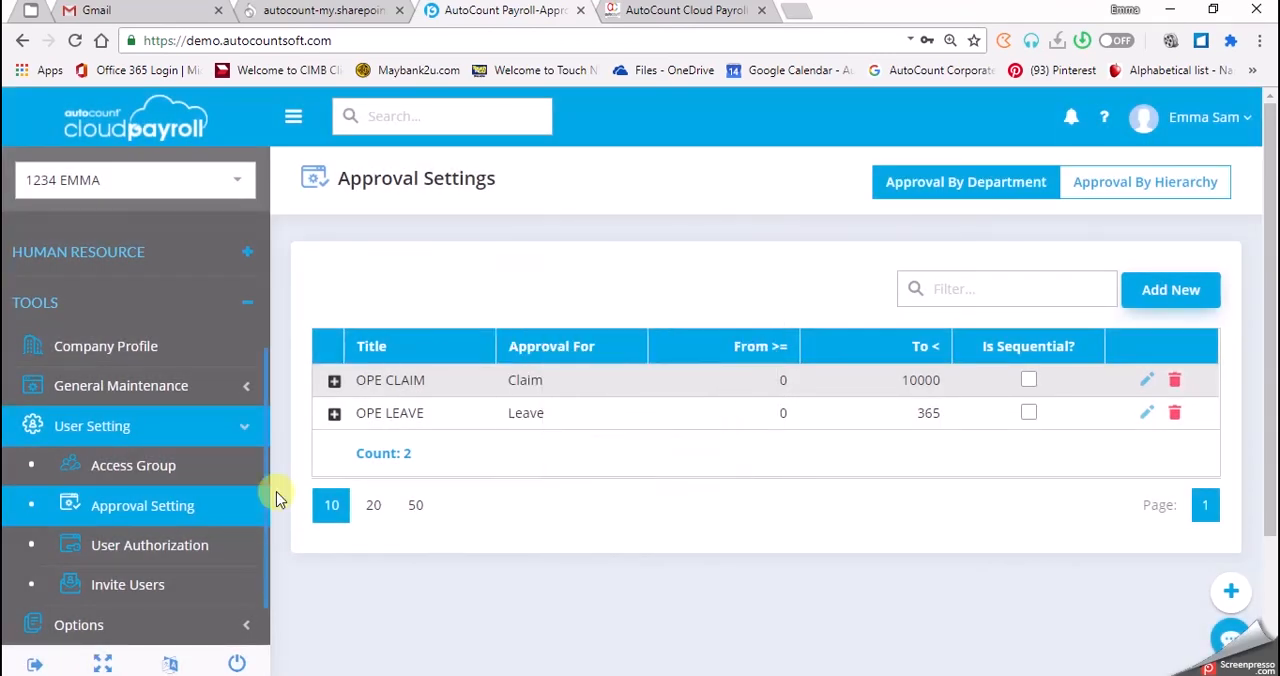